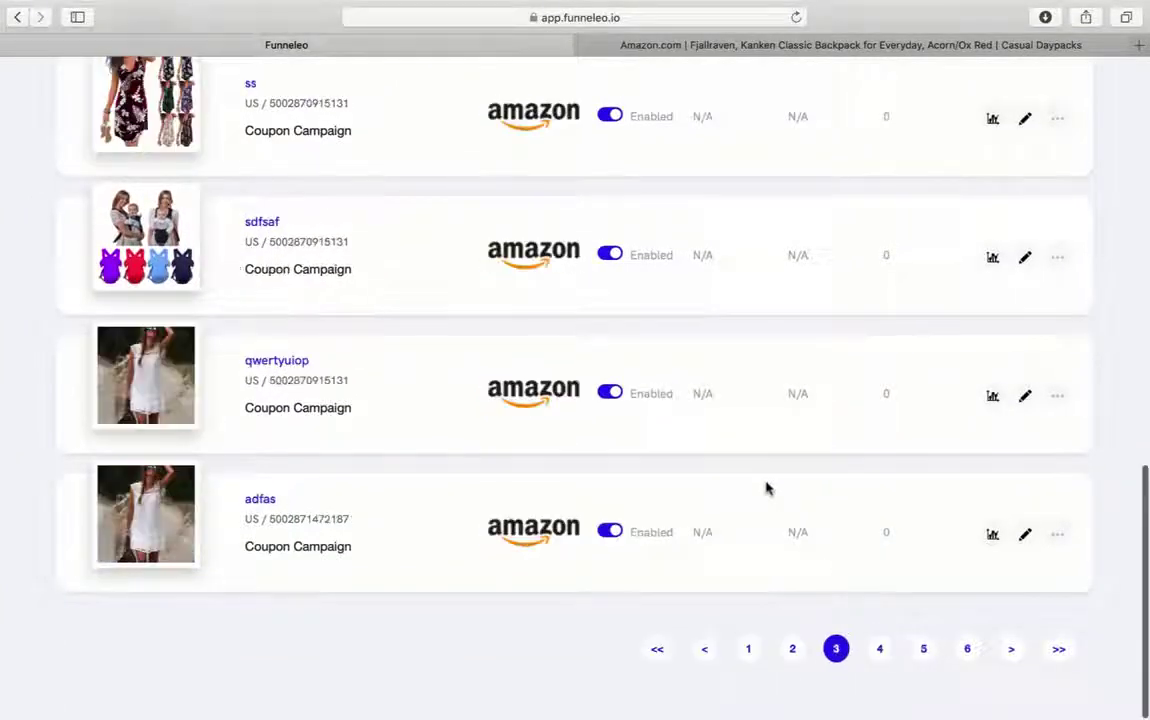
# - Start a new campaign and copy the Etsy baby weaning bowl listing's URL
pyautogui.scroll(15, 766, 488)
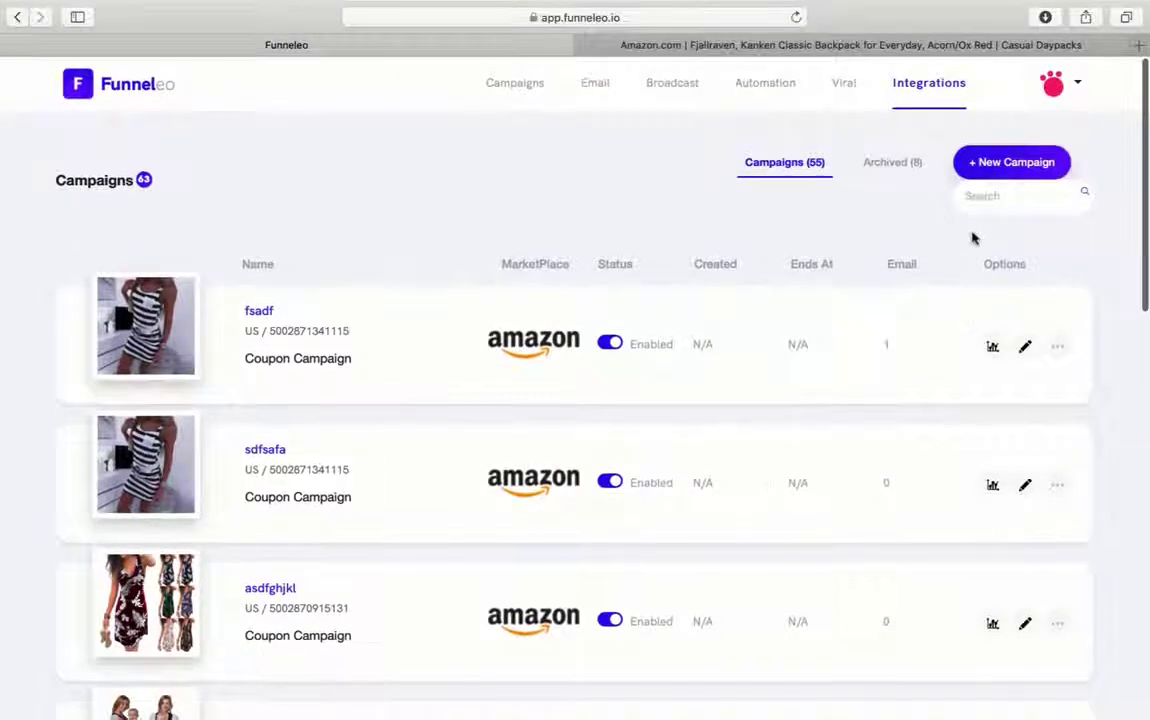
pyautogui.click(978, 172)
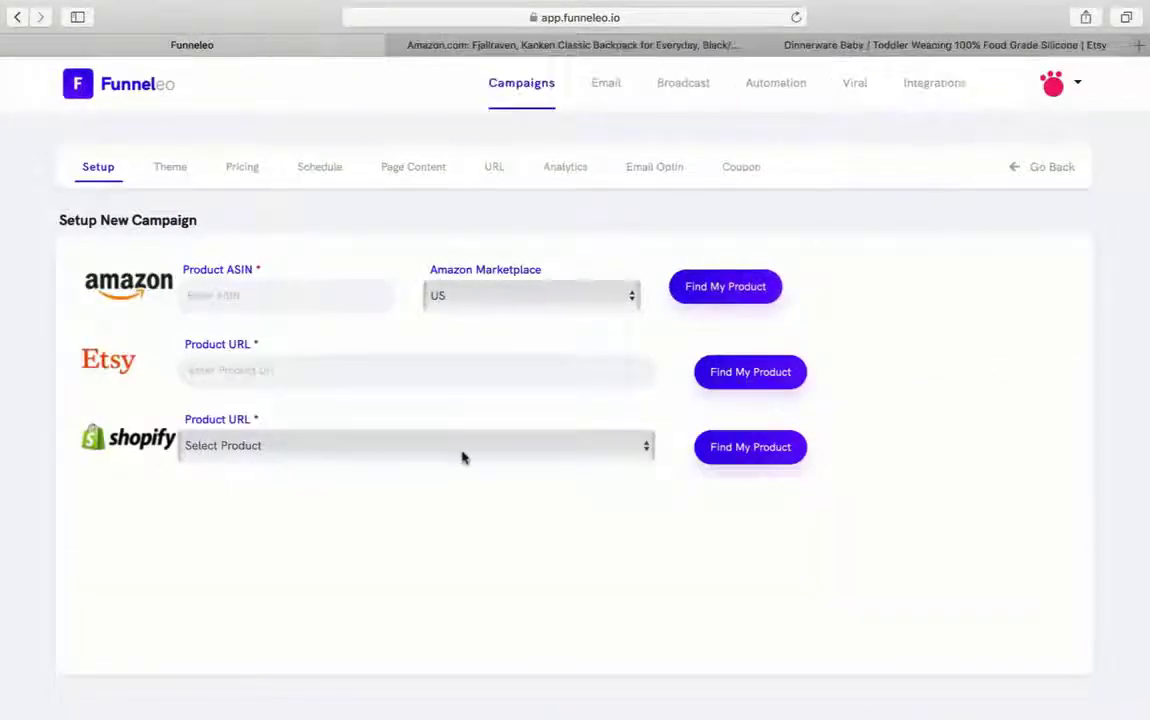
pyautogui.click(855, 44)
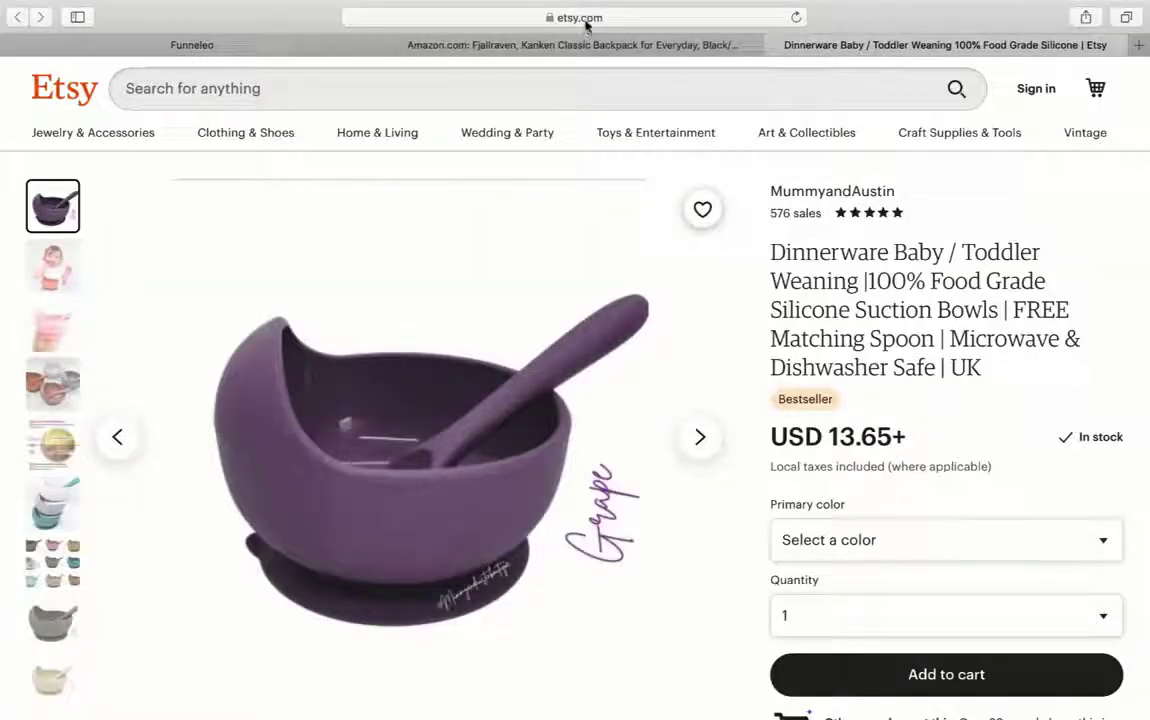
pyautogui.click(585, 18)
pyautogui.rightClick(605, 17)
pyautogui.click(630, 36)
# - Paste the Etsy listing URL into Etsy Product URL and fetch the product
pyautogui.click(205, 45)
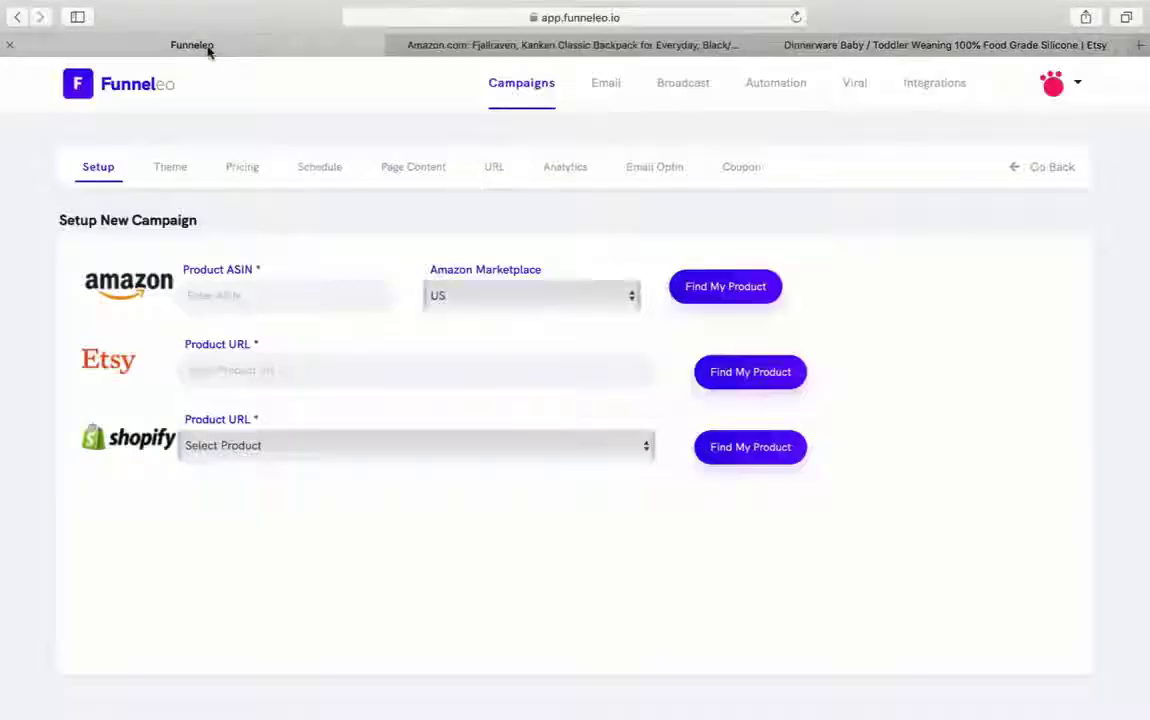
pyautogui.click(266, 371)
pyautogui.press('super+v')
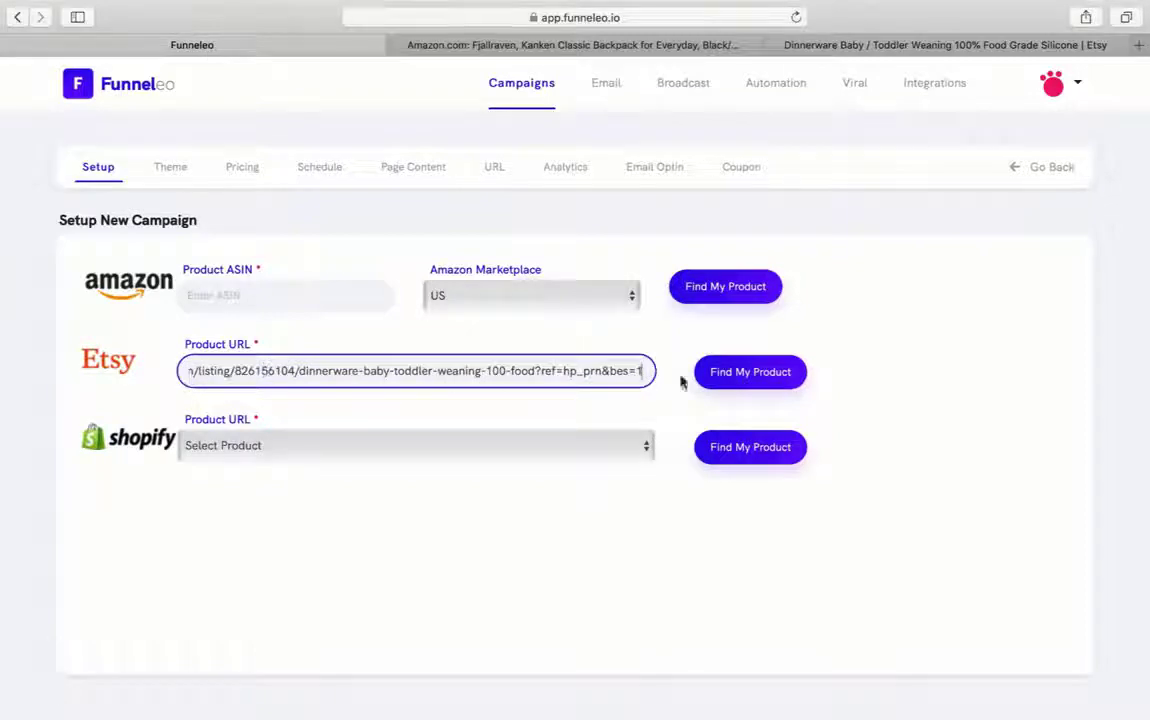
pyautogui.moveTo(535, 371); pyautogui.dragTo(829, 368)
pyautogui.click(745, 378)
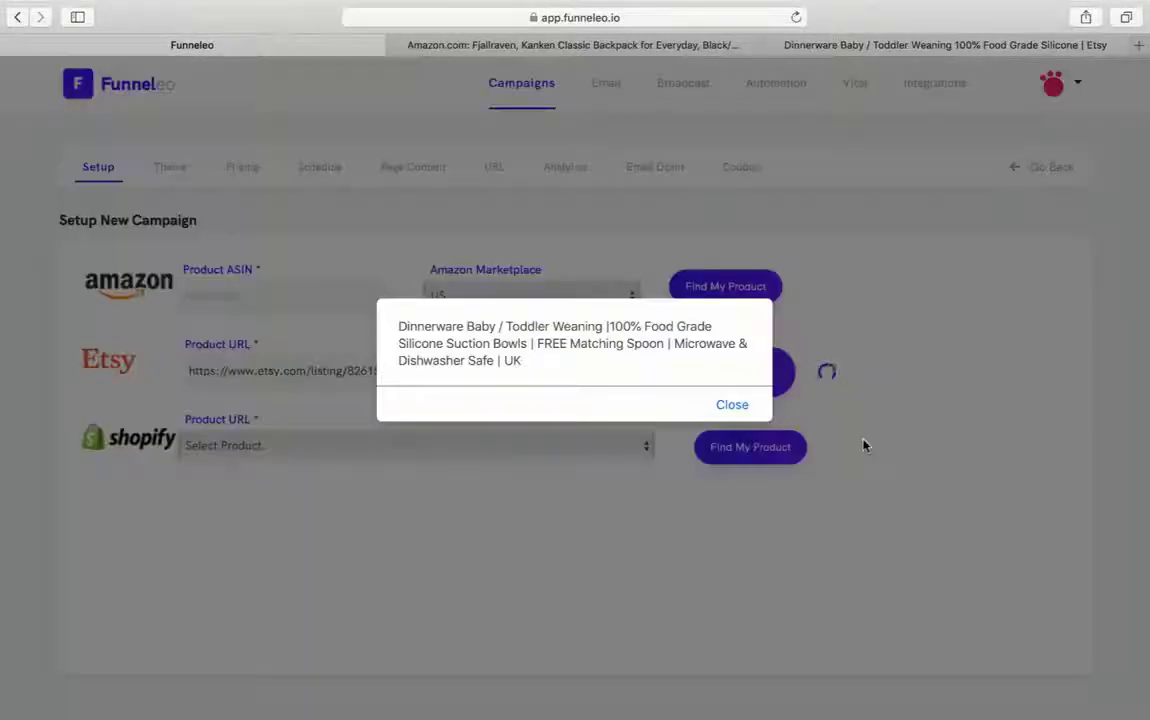
pyautogui.click(731, 405)
pyautogui.scroll(-5, 883, 465)
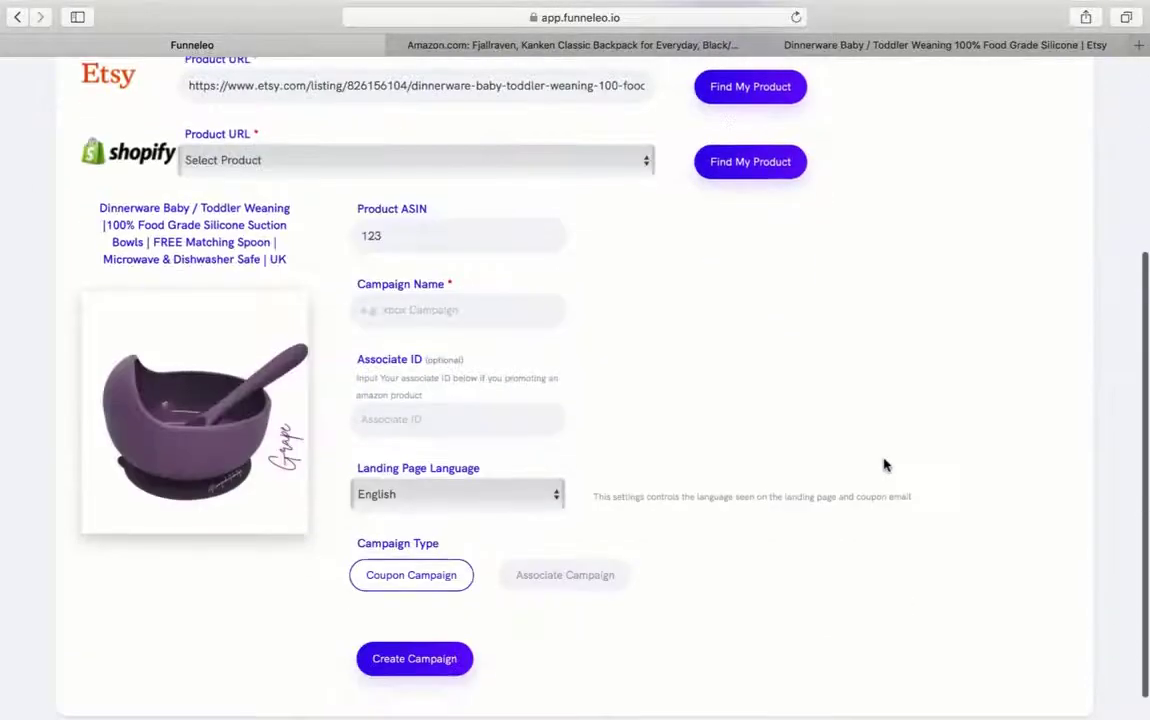
# - Try fetching Shopify products: the black punk summer dress, then the 2020 summer V-neck dress
pyautogui.scroll(3, 817, 433)
pyautogui.click(415, 329)
pyautogui.click(500, 347)
pyautogui.click(745, 333)
pyautogui.scroll(-2, 683, 389)
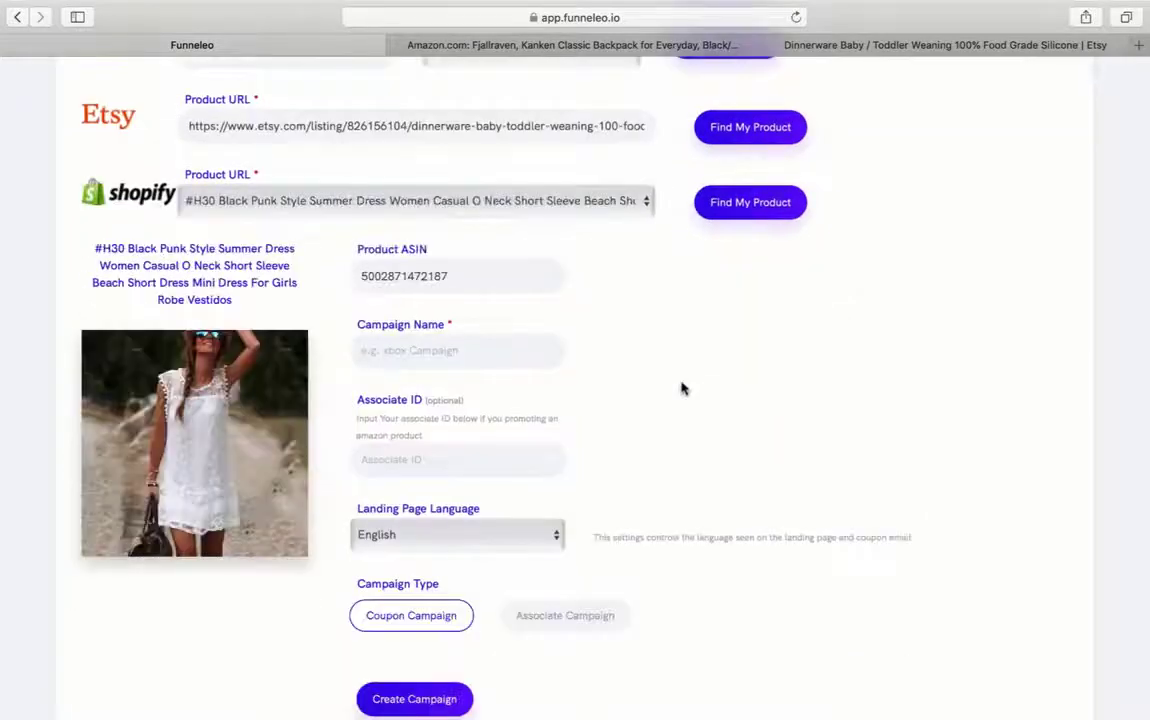
pyautogui.click(468, 198)
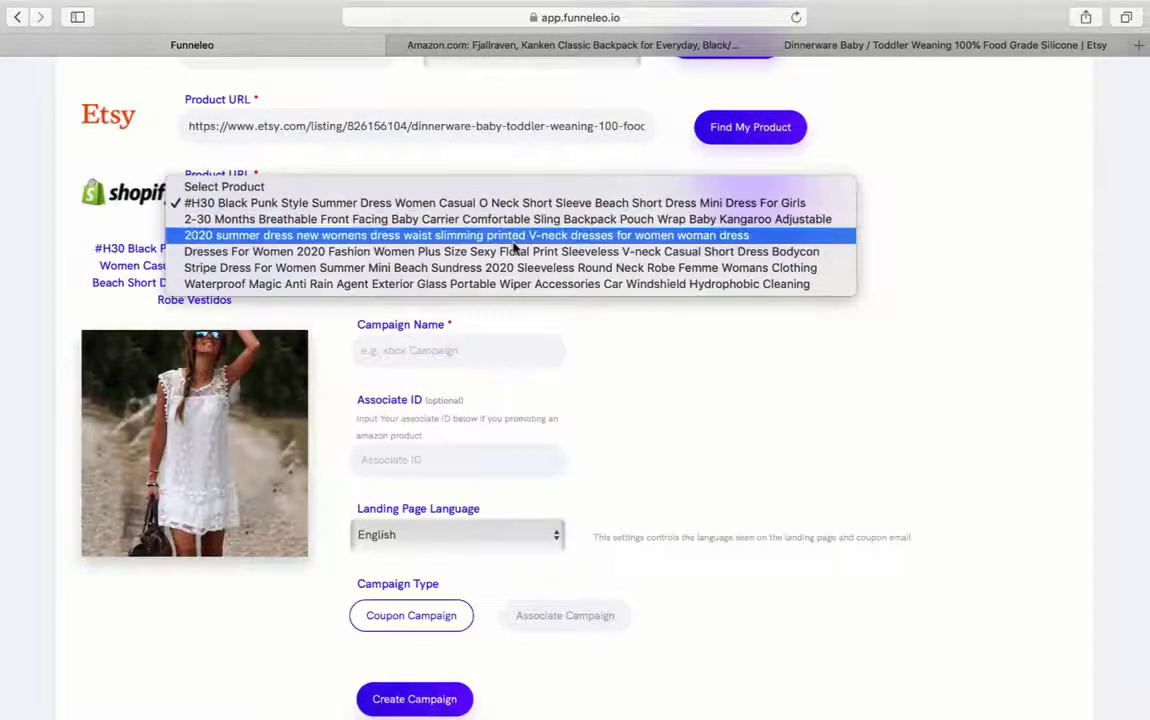
pyautogui.click(462, 228)
pyautogui.click(731, 211)
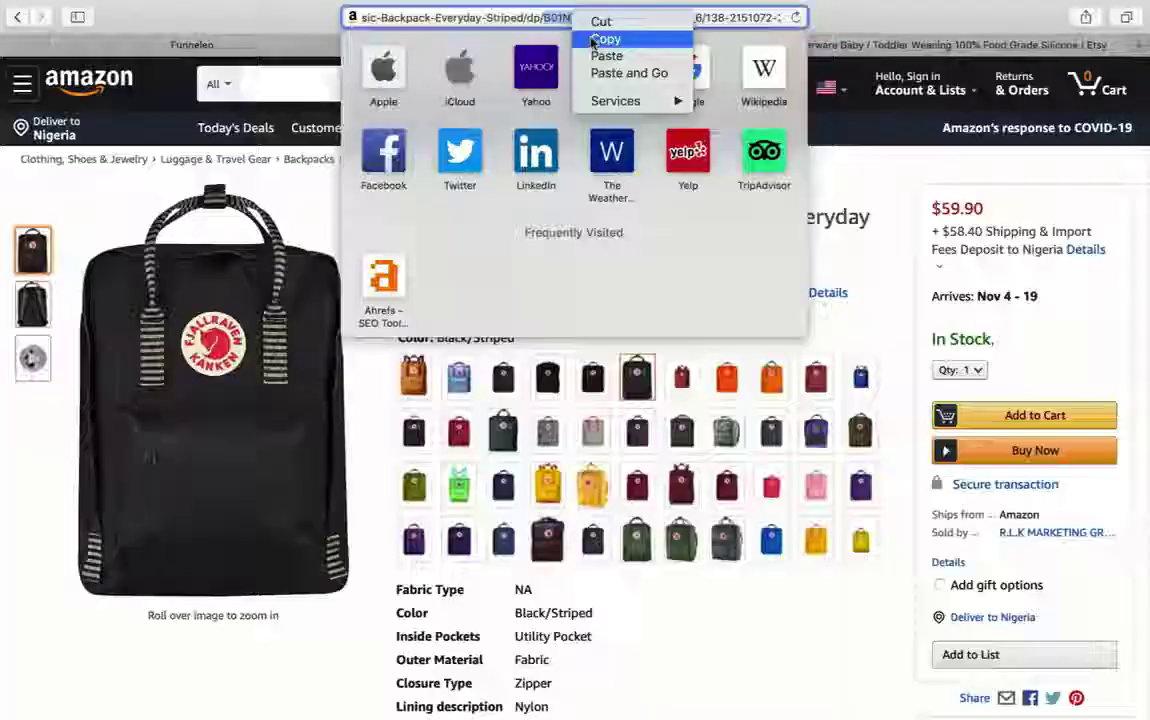
# - Enter the Kanken backpack's ASIN B01N7LAUIQ as the Amazon product and fetch it
pyautogui.click(605, 38)
pyautogui.click(246, 50)
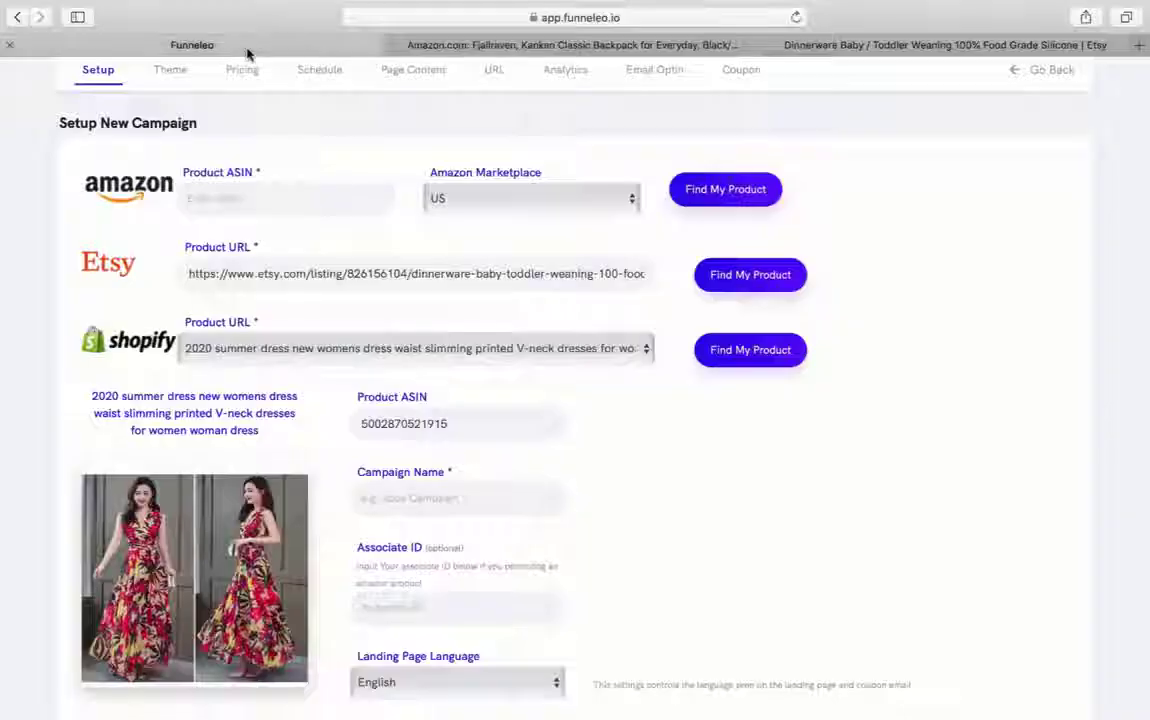
pyautogui.click(273, 190)
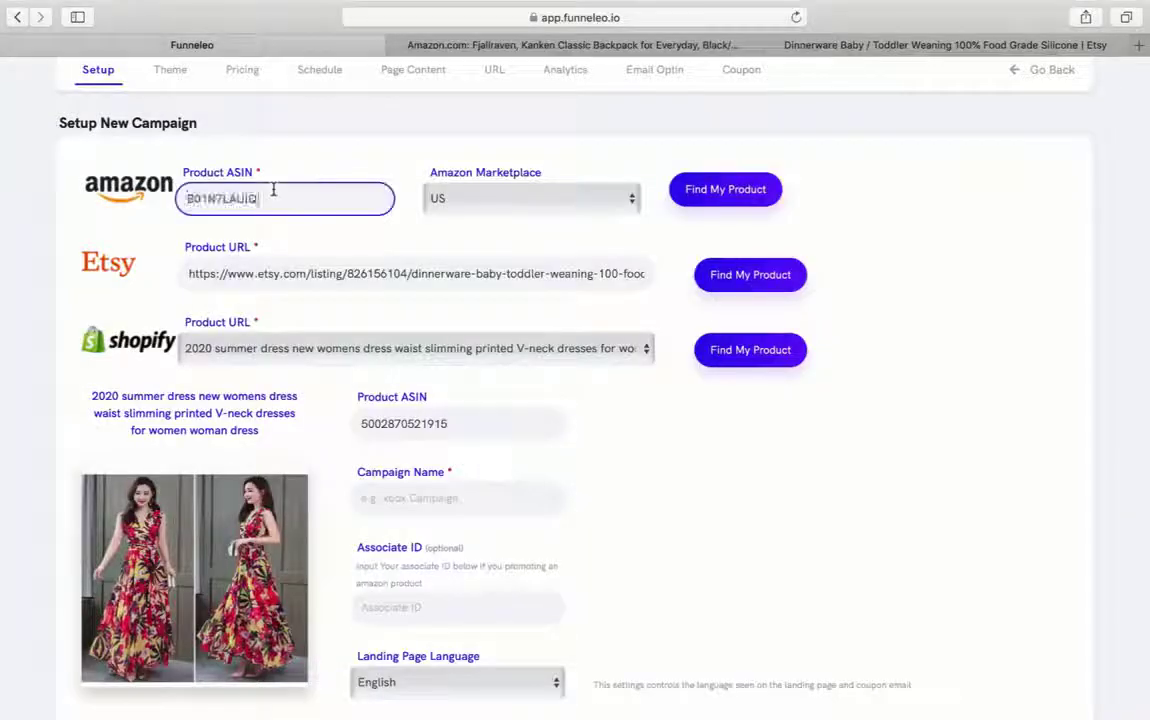
pyautogui.click(709, 197)
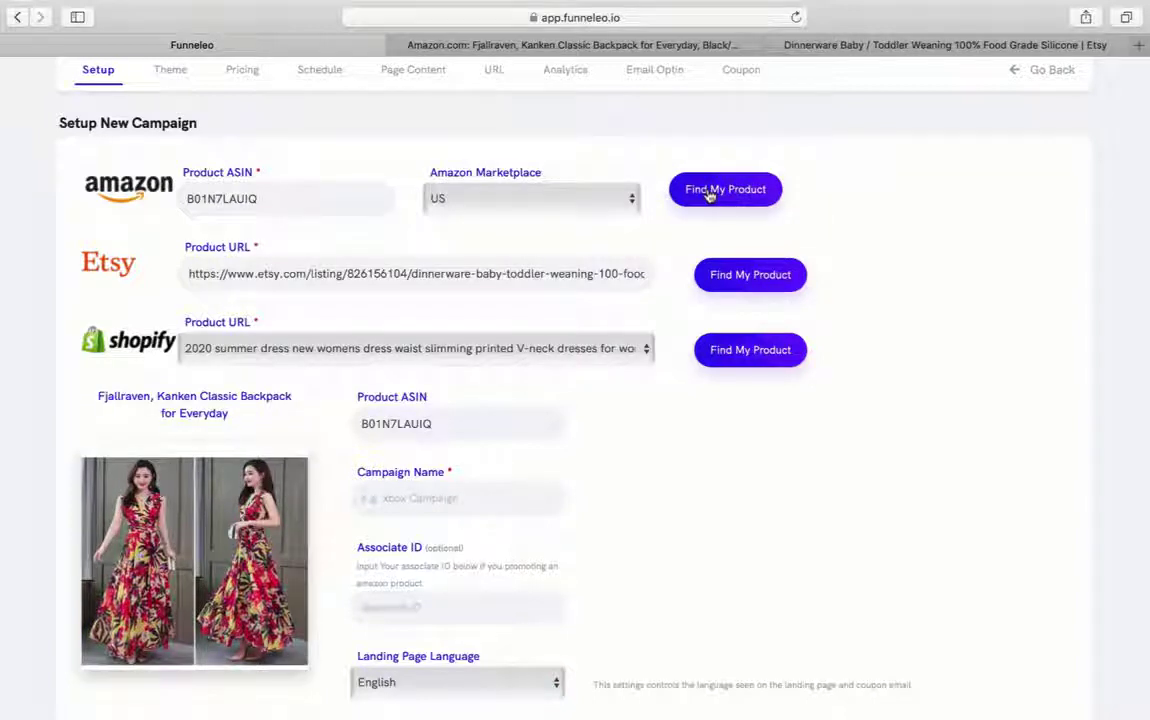
pyautogui.scroll(-5, 878, 367)
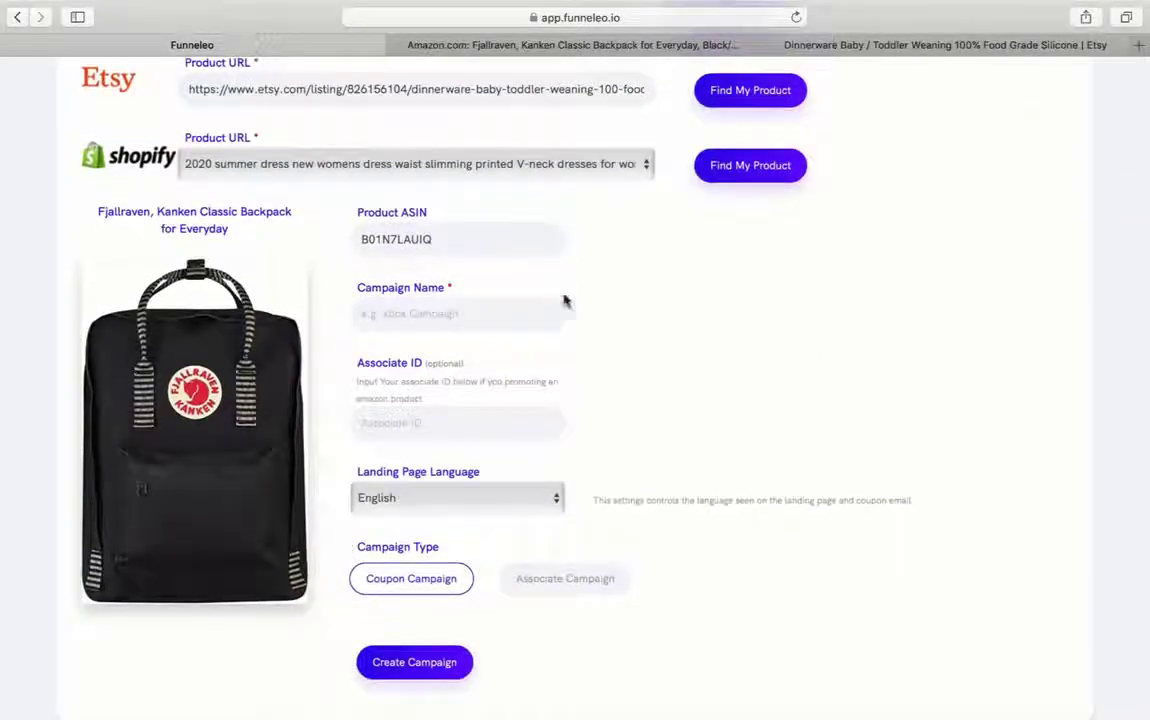
pyautogui.scroll(2, 767, 385)
pyautogui.scroll(-3, 767, 385)
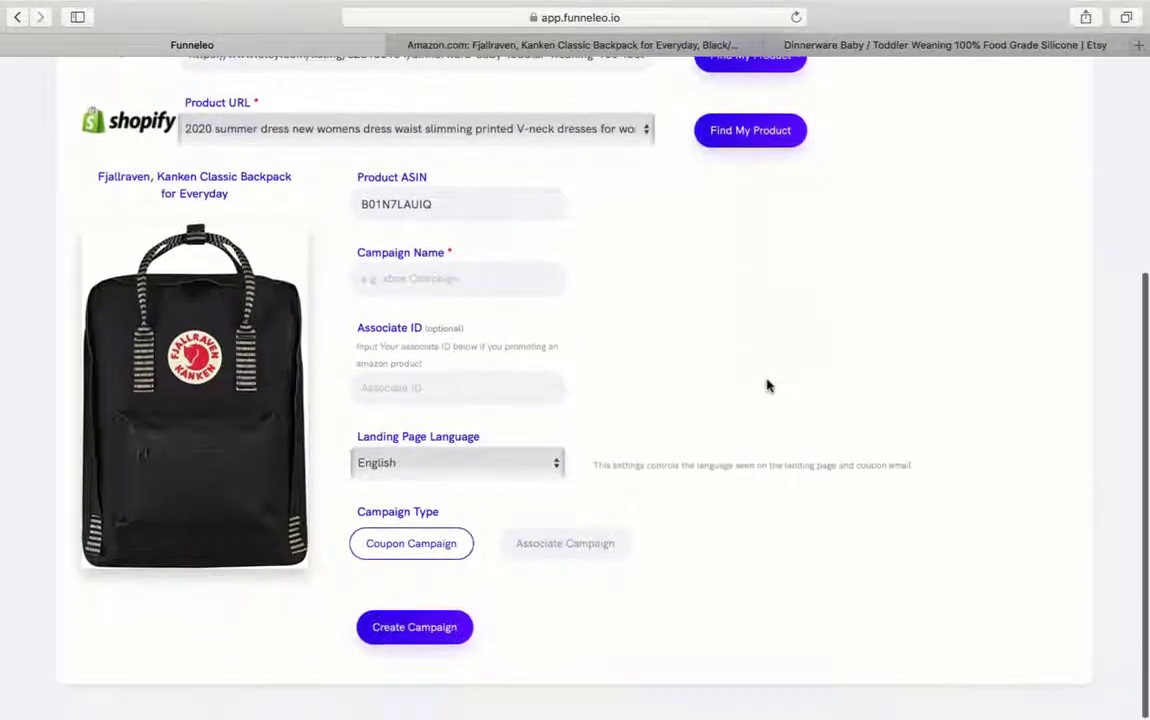
# - Name the campaign 'Best Back Pack', choose its campaign type, and create it
pyautogui.click(427, 278)
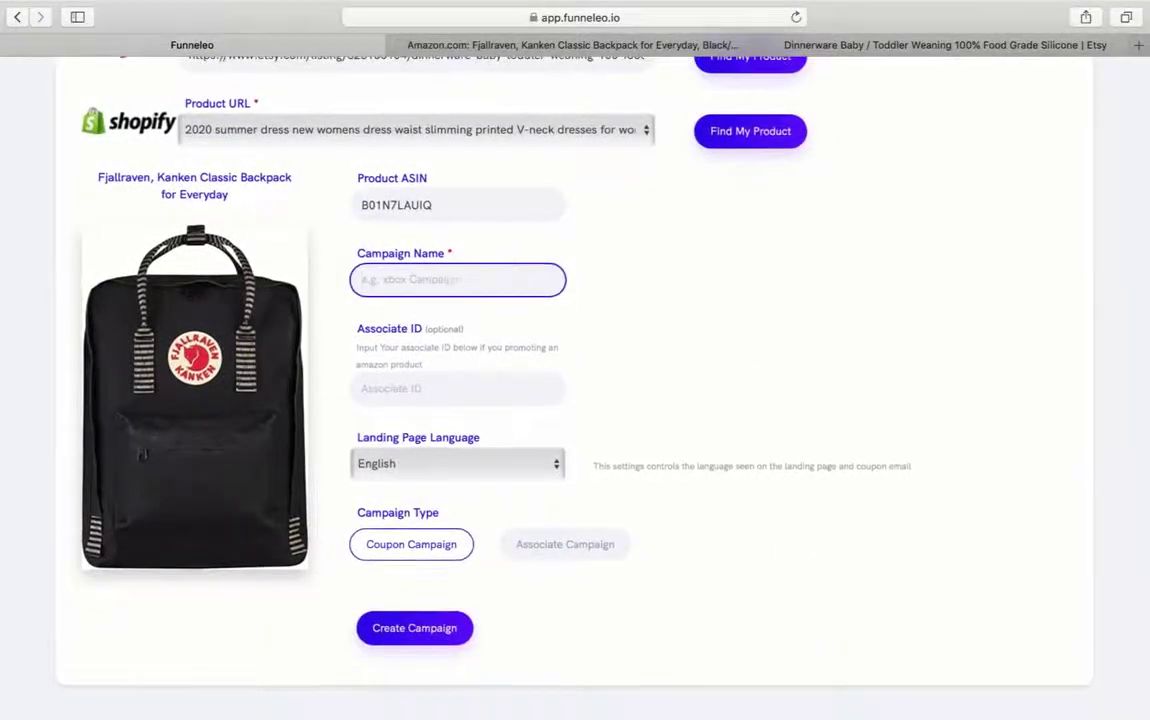
pyautogui.write('Best Back Pack')
pyautogui.press('Tab')
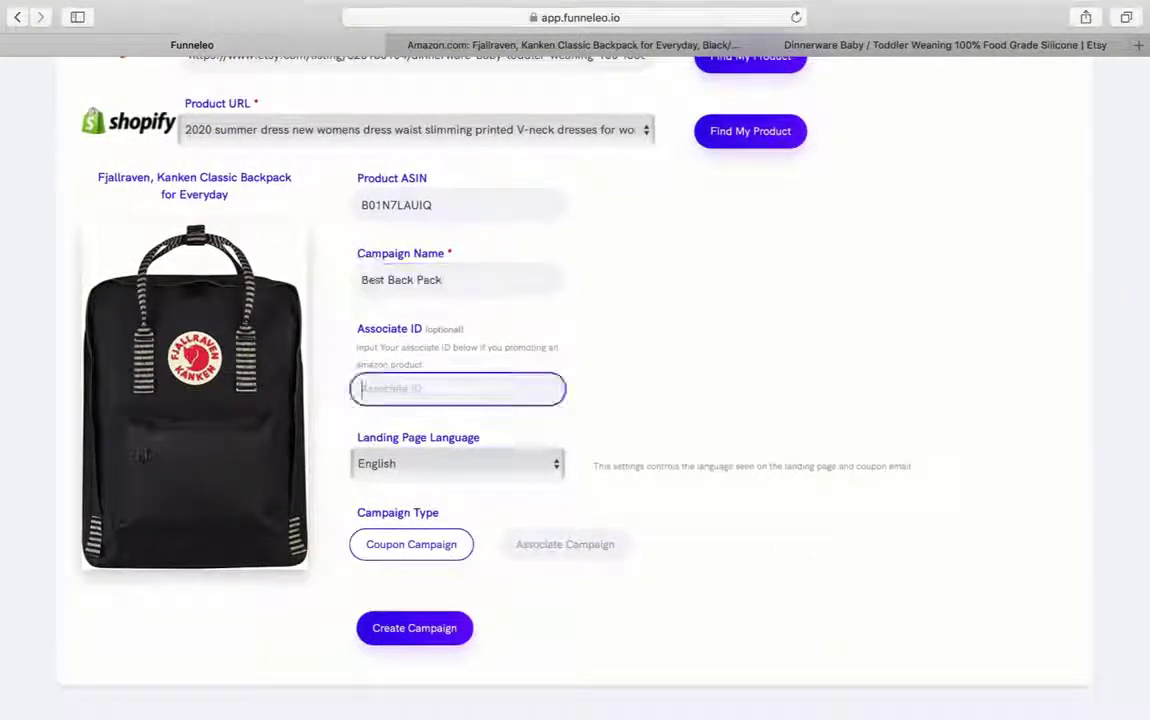
pyautogui.click(562, 540)
pyautogui.click(405, 630)
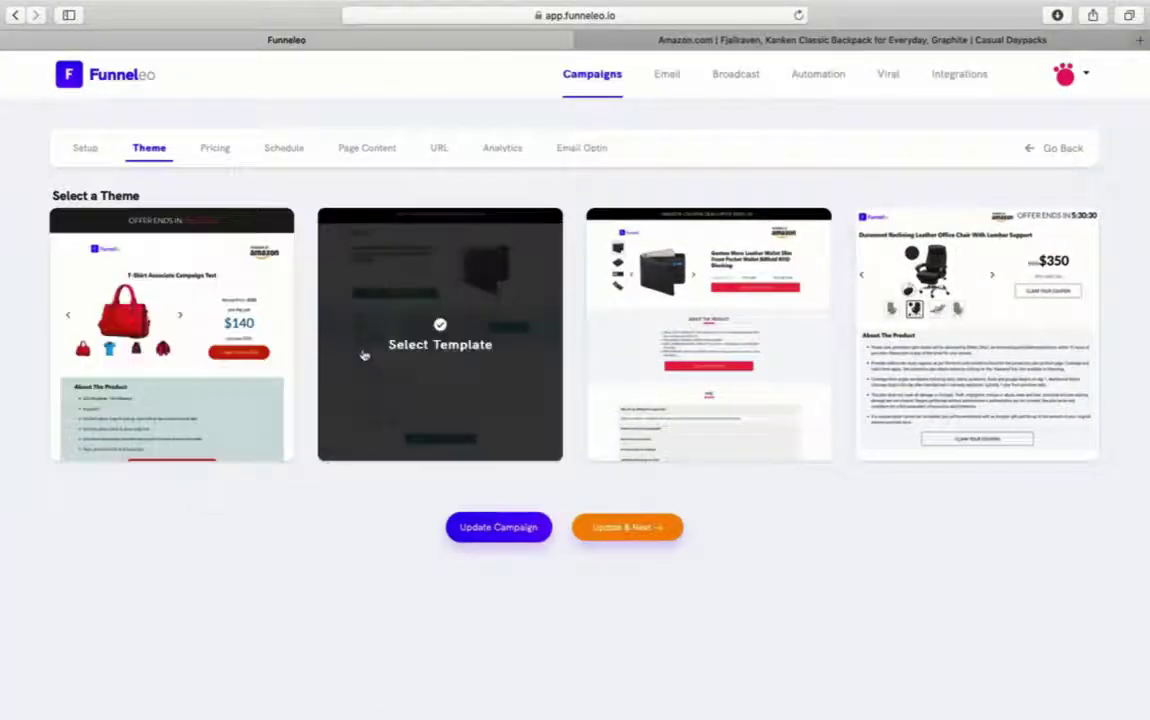
# - Apply the second landing-page theme
pyautogui.click(410, 330)
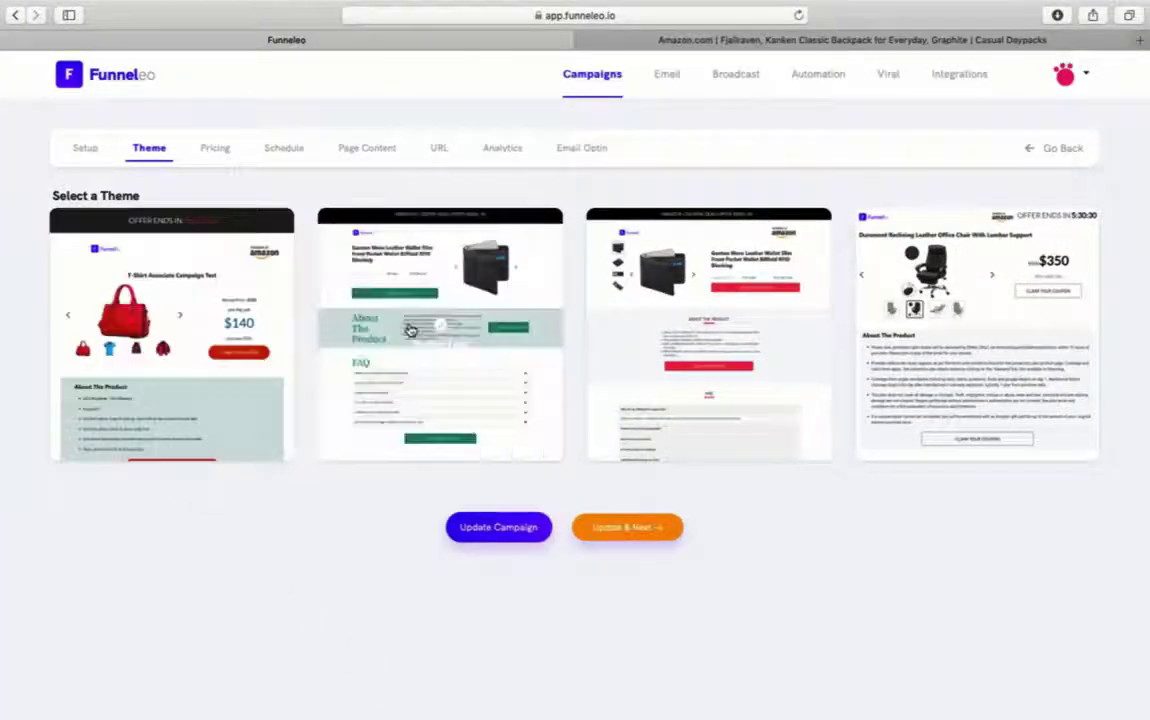
pyautogui.click(524, 458)
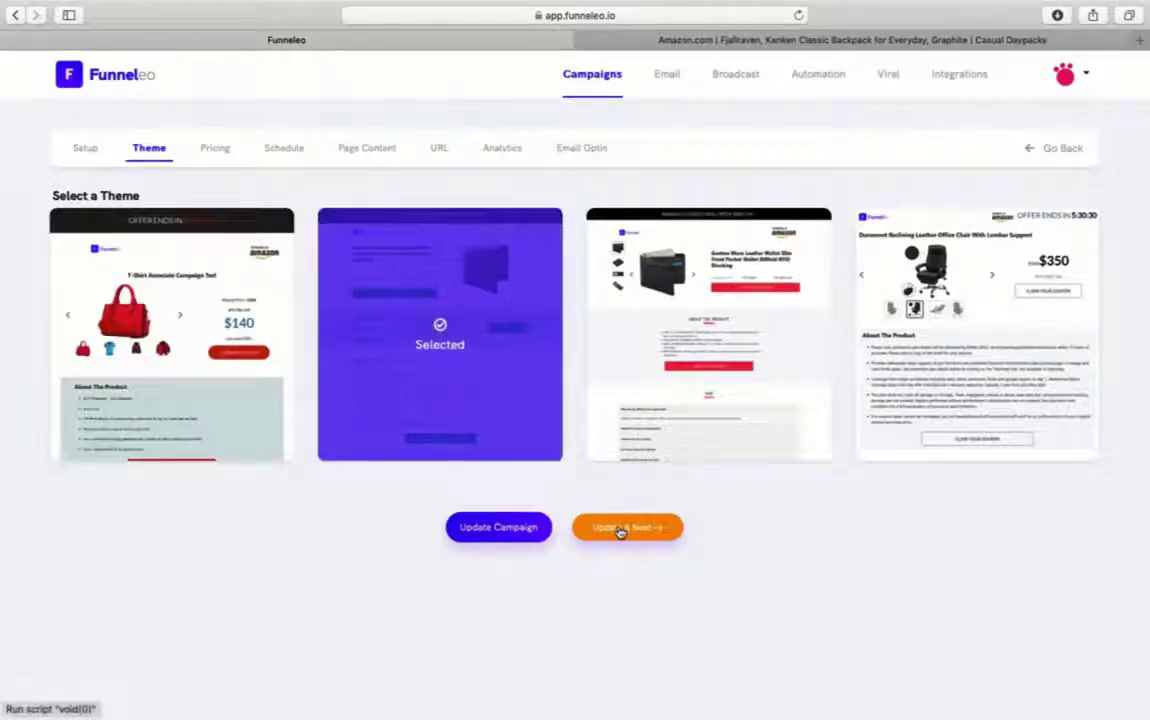
pyautogui.click(619, 531)
# - Set a 95.50 regular price and 75.50 promo price, then skip scheduling
pyautogui.click(655, 285)
pyautogui.write('75.50')
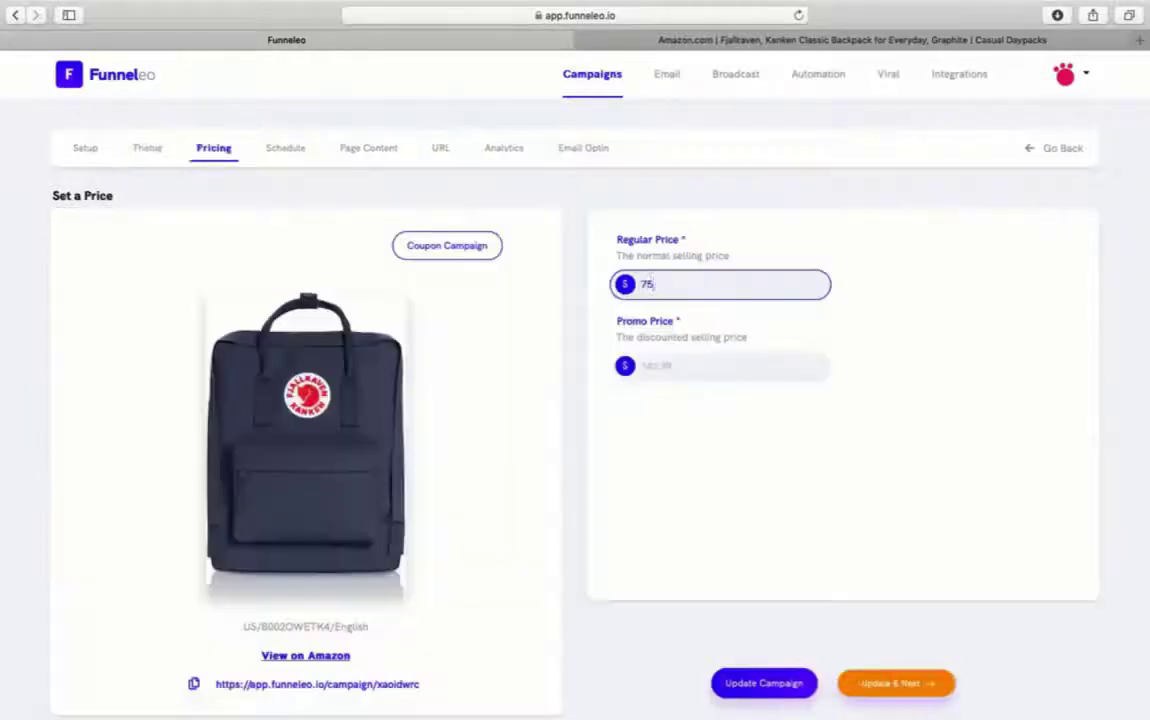
pyautogui.click(657, 369)
pyautogui.write('75.50')
pyautogui.click(656, 286)
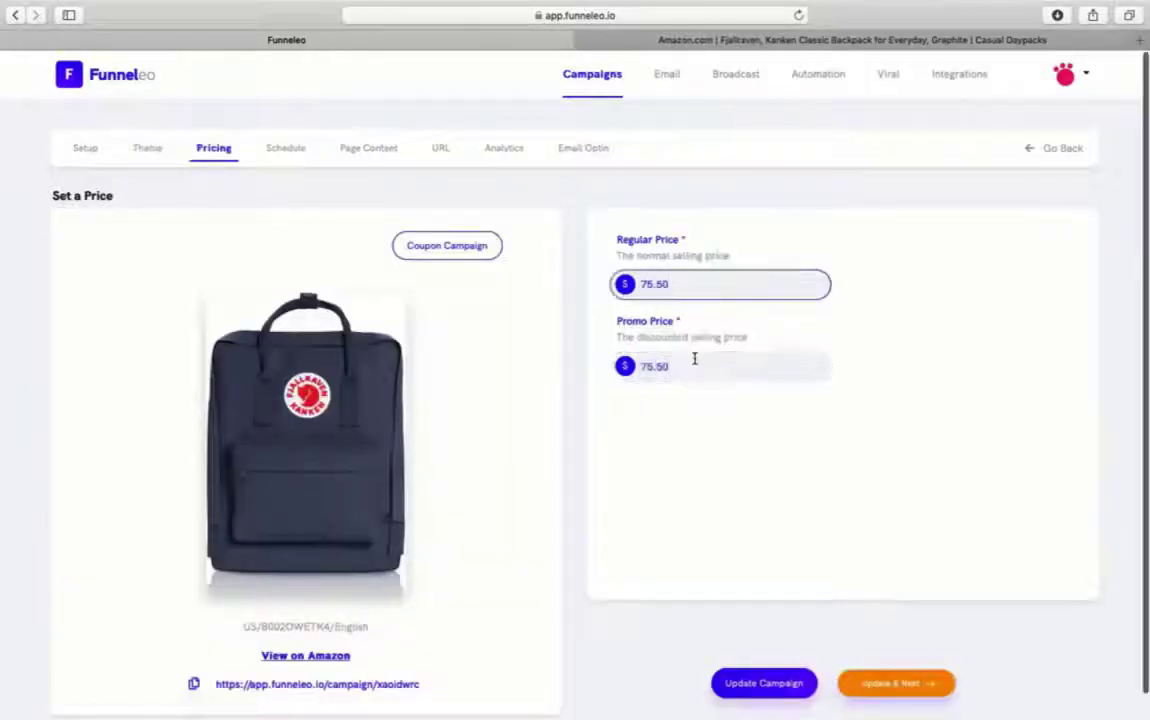
pyautogui.press('BackSpace')
pyautogui.write('9')
pyautogui.click(873, 681)
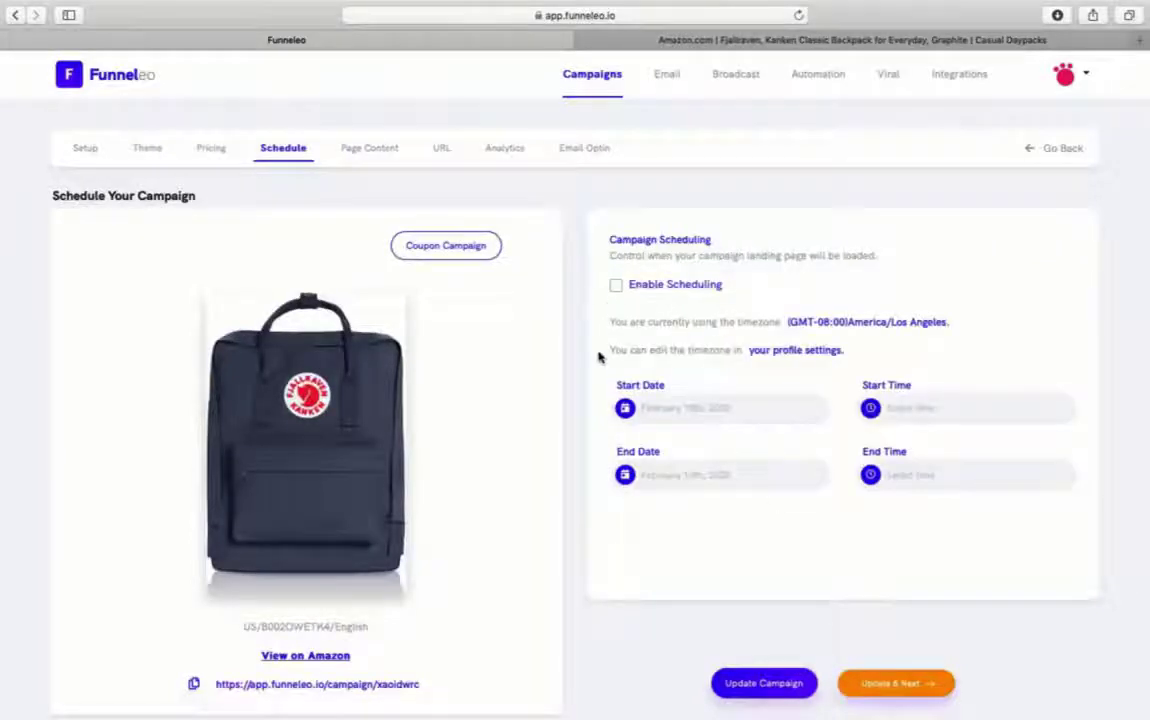
pyautogui.scroll(-1, 600, 357)
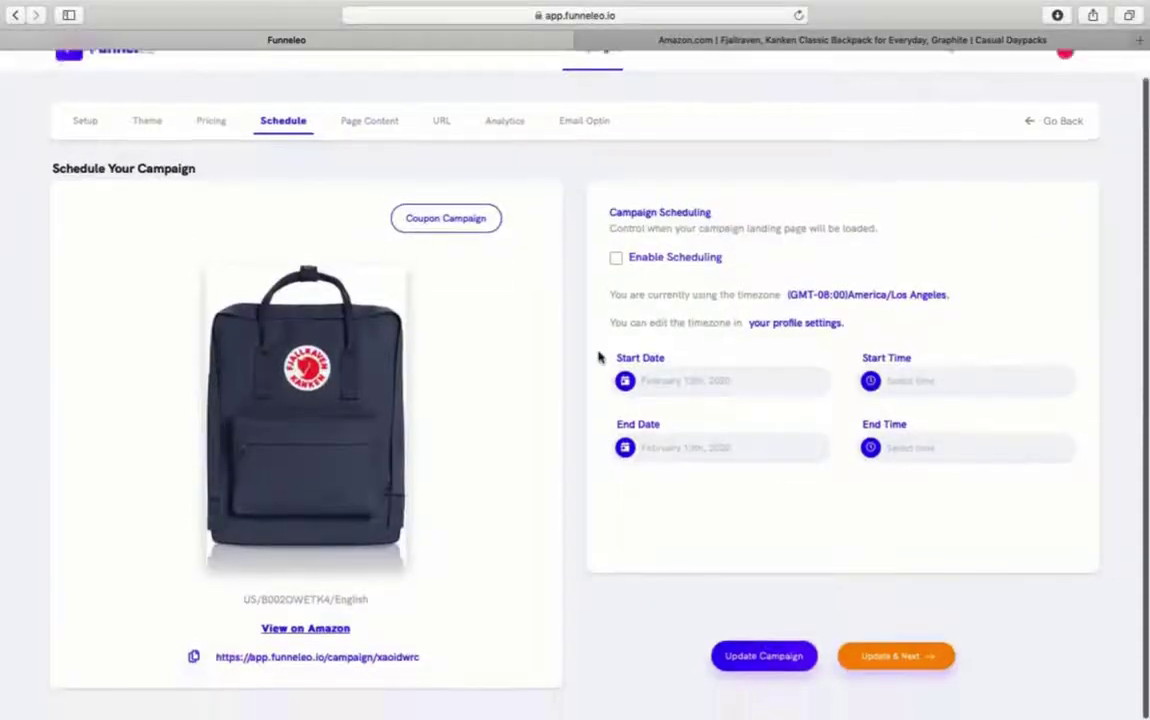
pyautogui.click(887, 657)
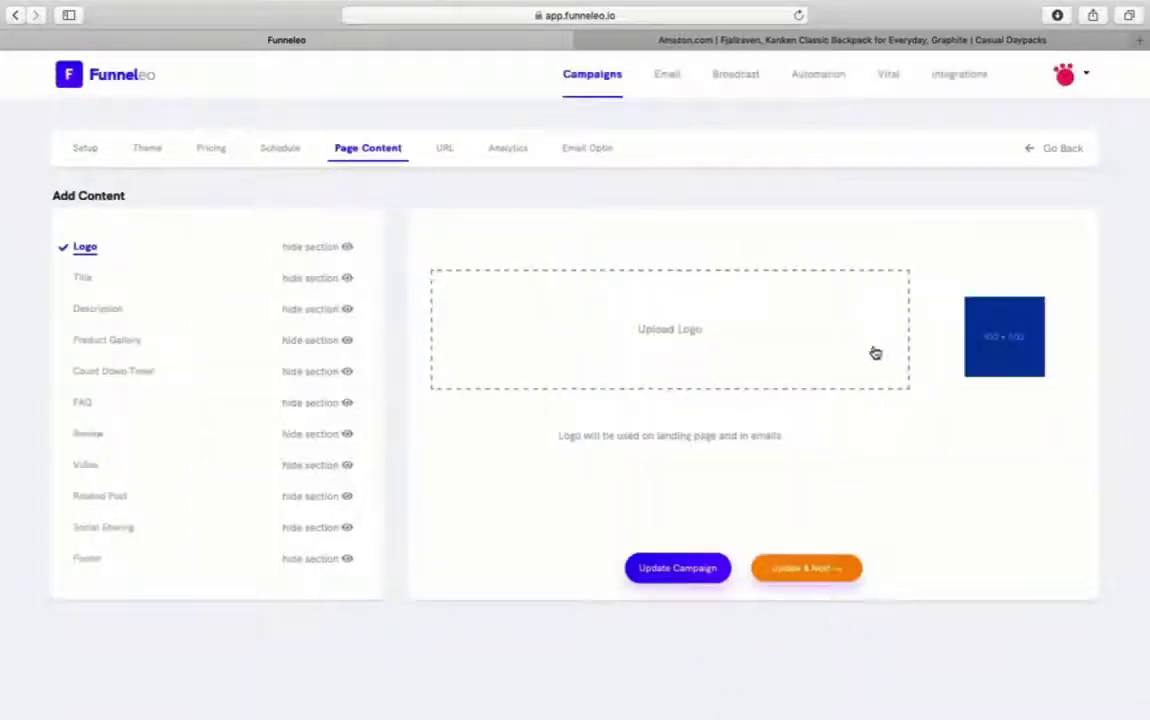
# - Upload logo.png as the logo and save the 'Best and Most Secured Unisex Back Pack' title and description
pyautogui.click(672, 344)
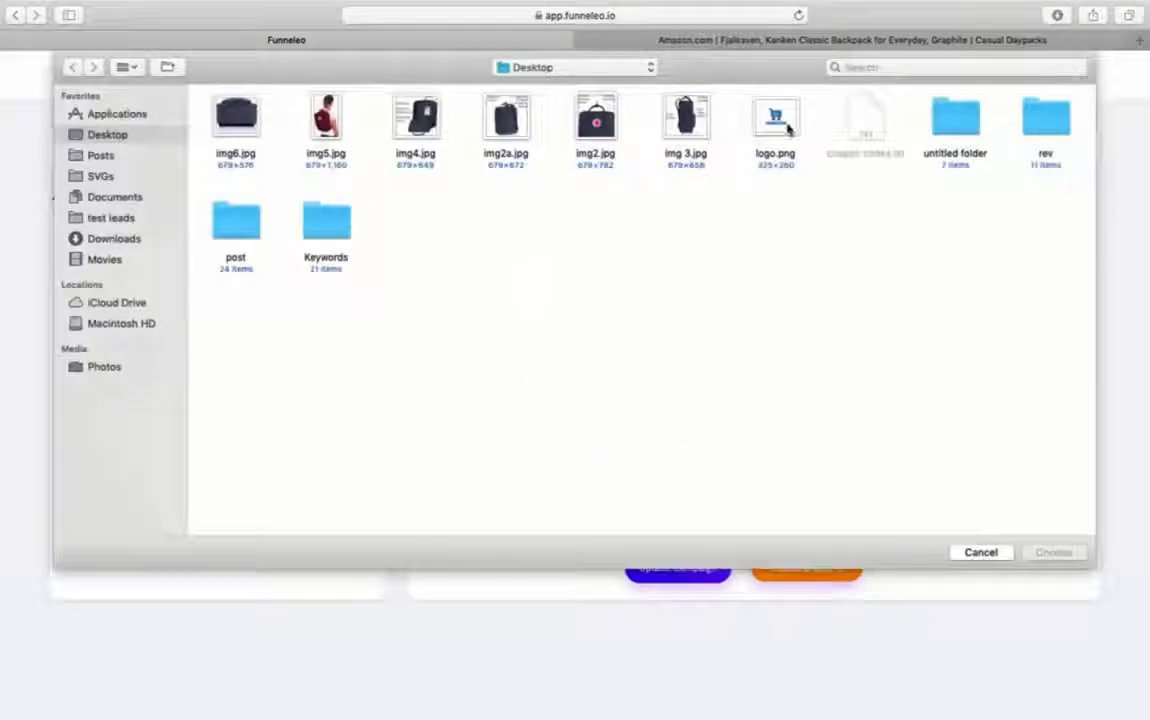
pyautogui.doubleClick(776, 120)
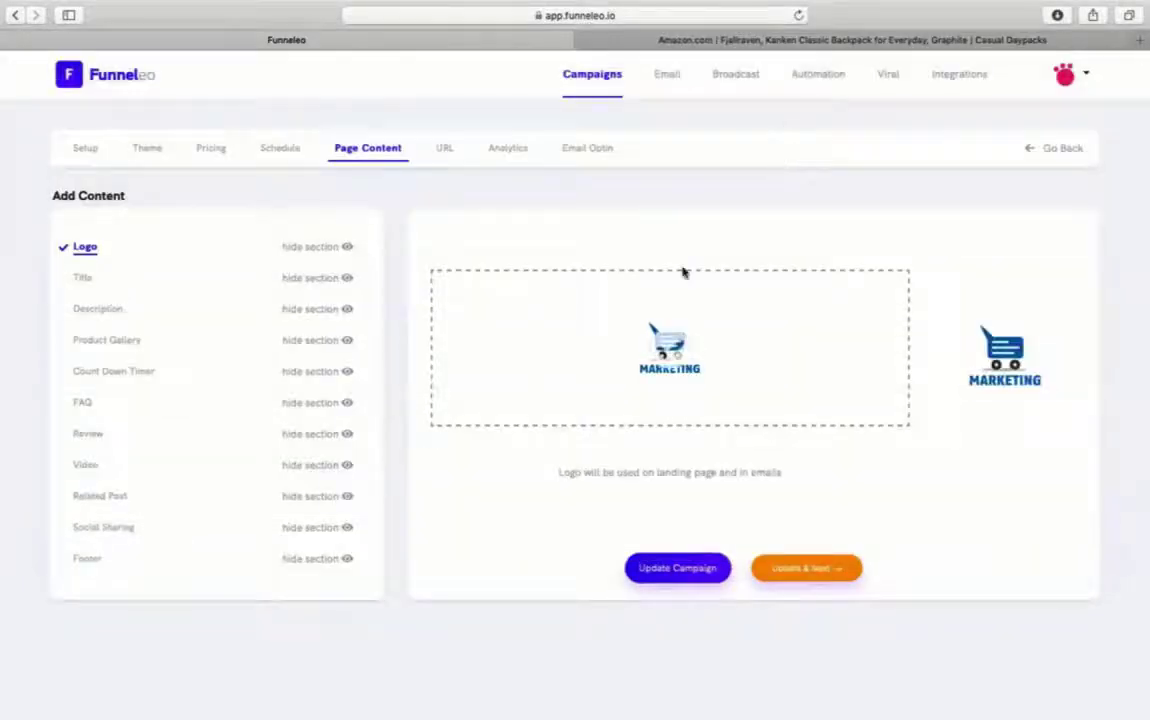
pyautogui.click(84, 278)
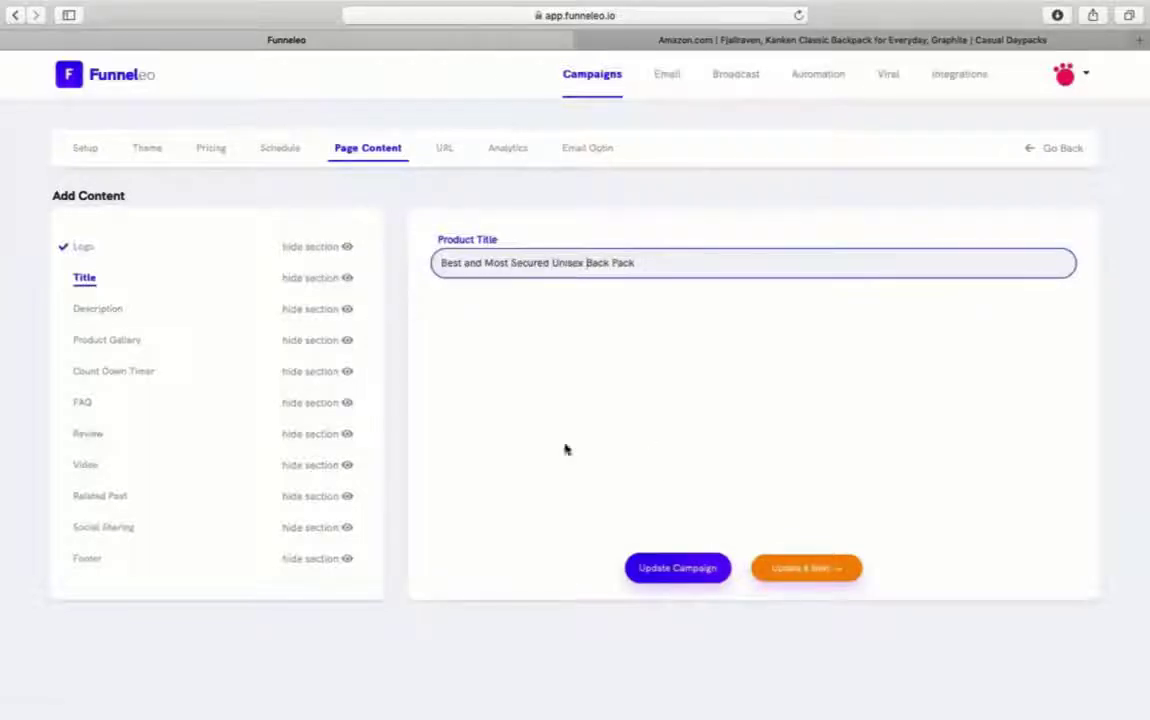
pyautogui.click(97, 308)
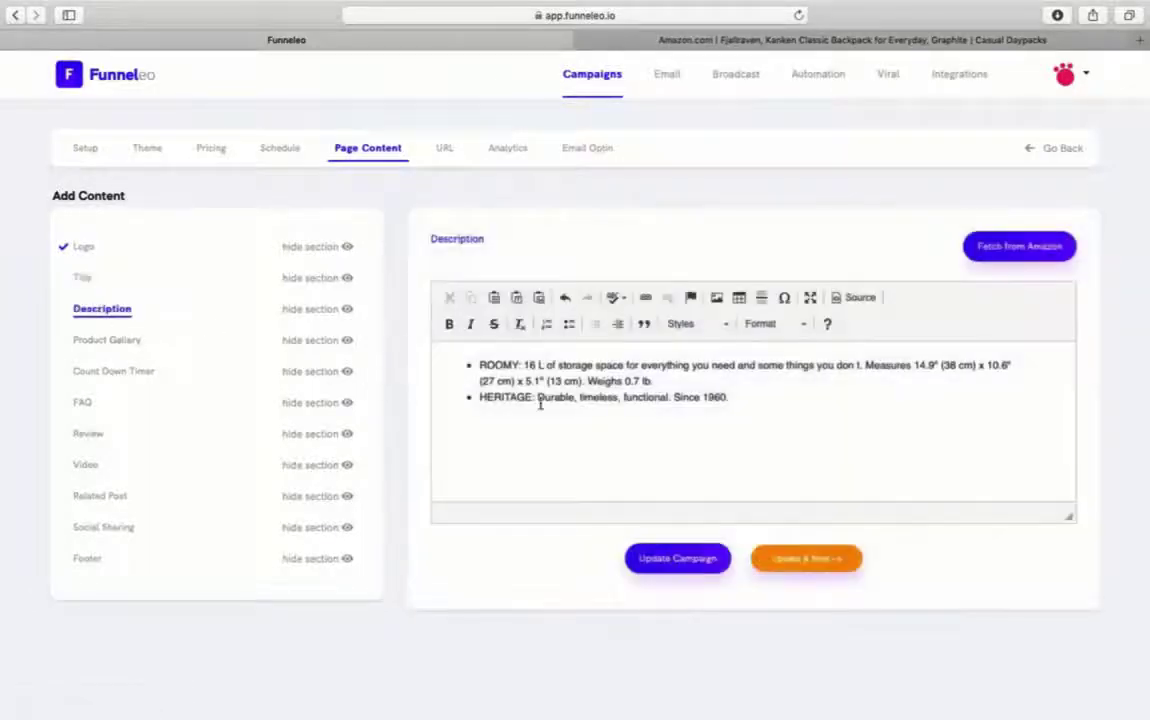
pyautogui.click(104, 340)
# - Upload six backpack photos to the campaign's image library
pyautogui.scroll(-10, 698, 523)
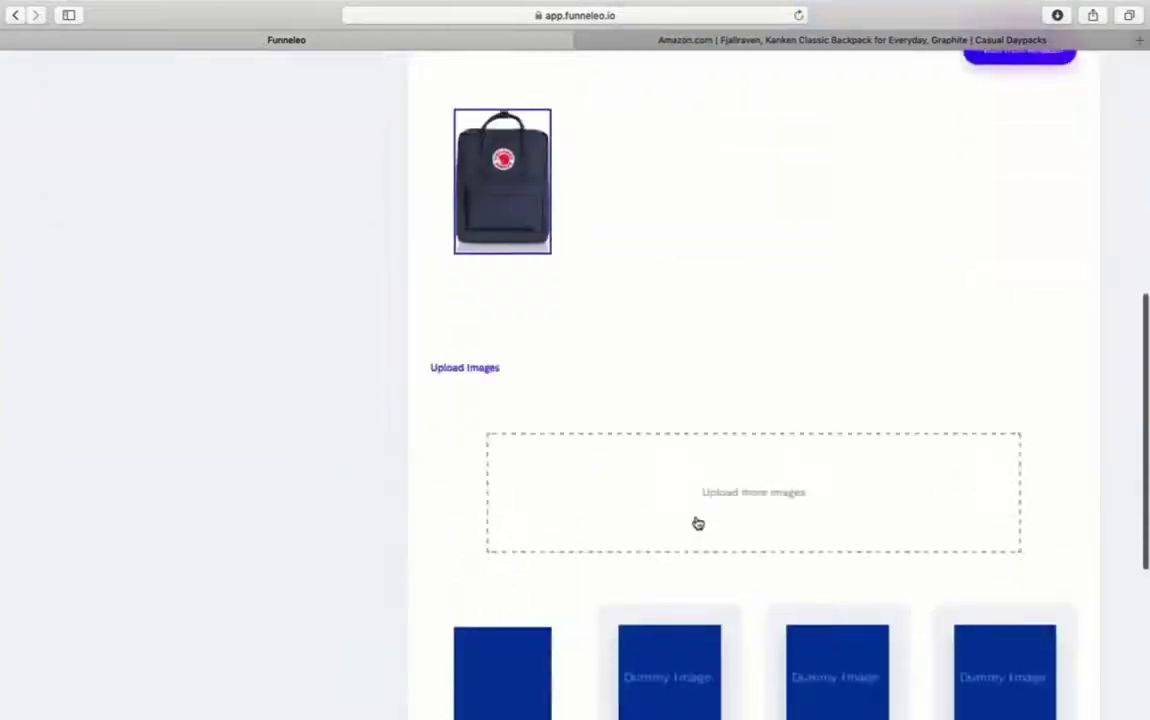
pyautogui.click(698, 523)
pyautogui.moveTo(200, 80); pyautogui.dragTo(660, 150)
pyautogui.click(1052, 549)
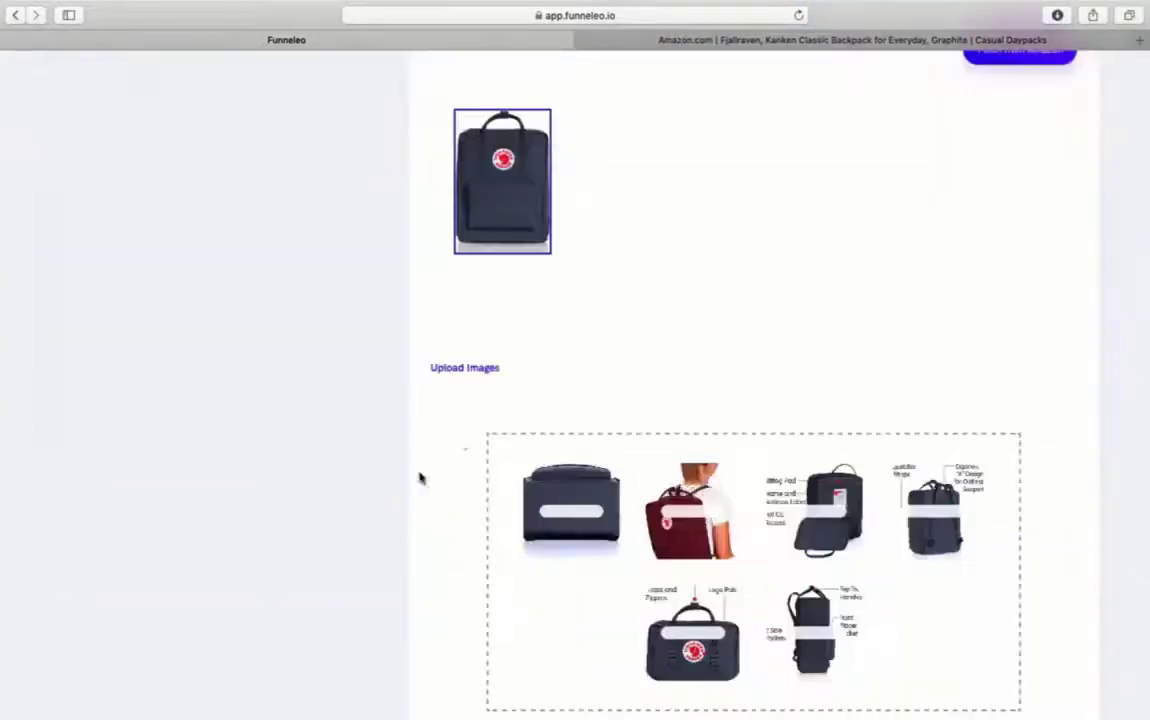
# - Add five uploaded photos, starting with the red bag, to the gallery and save the campaign
pyautogui.scroll(-3, 420, 478)
pyautogui.scroll(-8, 562, 424)
pyautogui.click(668, 326)
pyautogui.click(861, 330)
pyautogui.scroll(15, 863, 330)
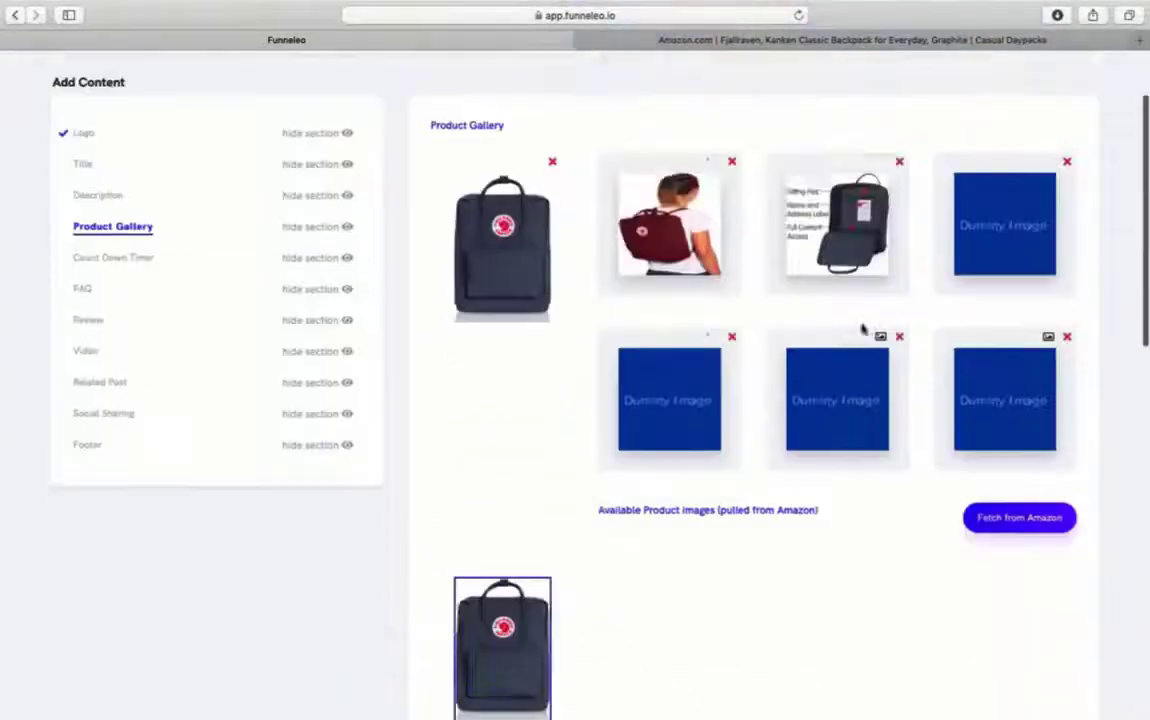
pyautogui.scroll(-12, 863, 330)
pyautogui.click(1018, 325)
pyautogui.click(845, 477)
pyautogui.click(675, 477)
pyautogui.scroll(14, 570, 400)
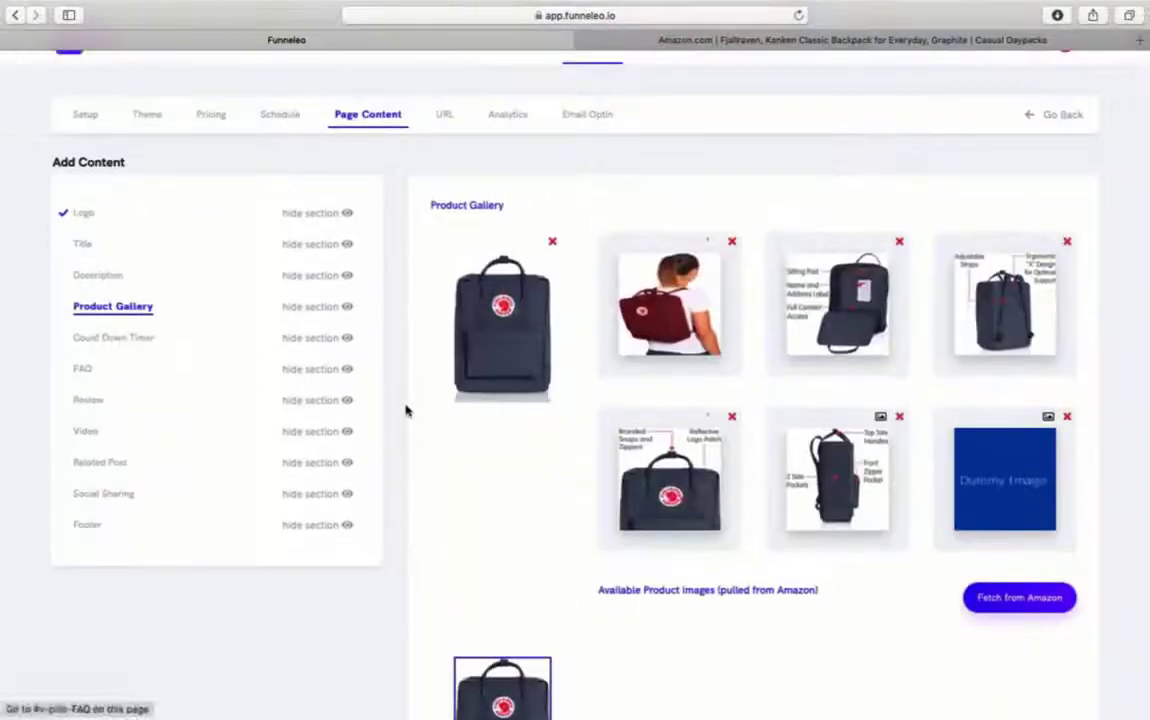
pyautogui.scroll(-15, 405, 410)
pyautogui.click(667, 660)
pyautogui.scroll(15, 436, 390)
pyautogui.click(113, 371)
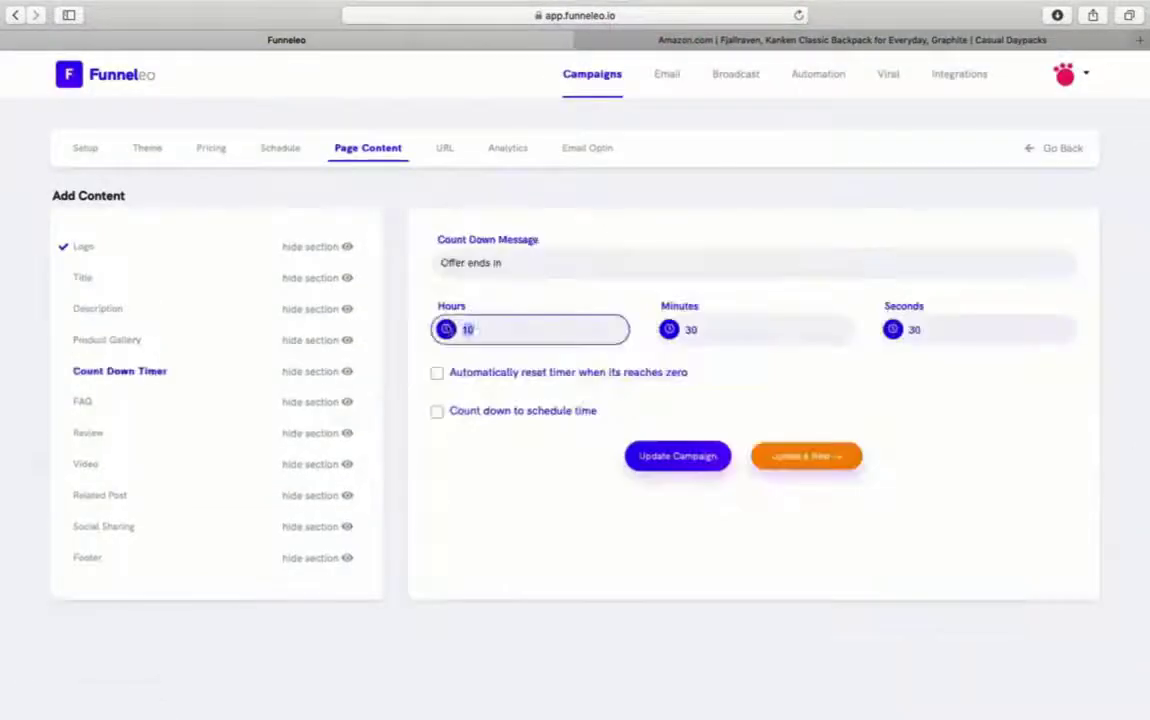
# - Save the countdown timer settings and look over the FAQ section
pyautogui.click(677, 456)
pyautogui.click(82, 401)
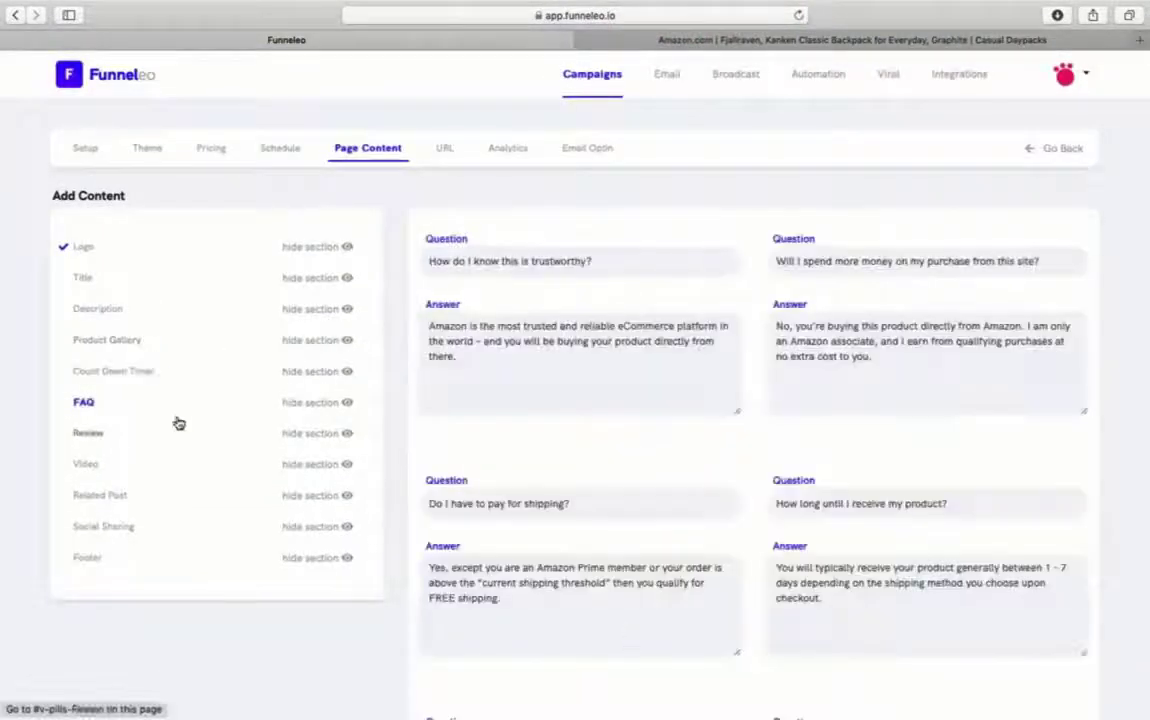
pyautogui.scroll(-5, 451, 460)
pyautogui.scroll(10, 452, 458)
# - Add two reviews, 'Awesome' and 'Superb', each with feedback text and a reviewer name
pyautogui.click(92, 375)
pyautogui.click(441, 300)
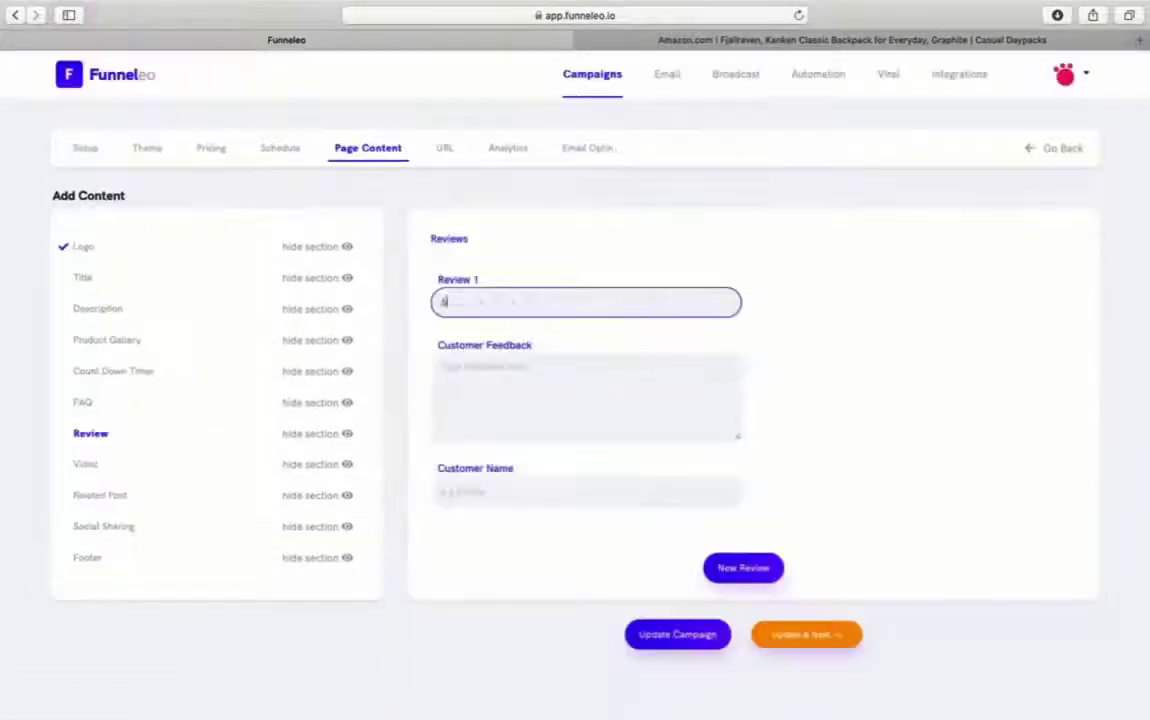
pyautogui.write('Awesome')
pyautogui.press('Tab')
pyautogui.write('I really love the quality of this bag\tSamuel')
pyautogui.click(743, 567)
pyautogui.write('Superb')
pyautogui.press('Tab')
pyautogui.write('This texture is fantastic')
pyautogui.press('Tab')
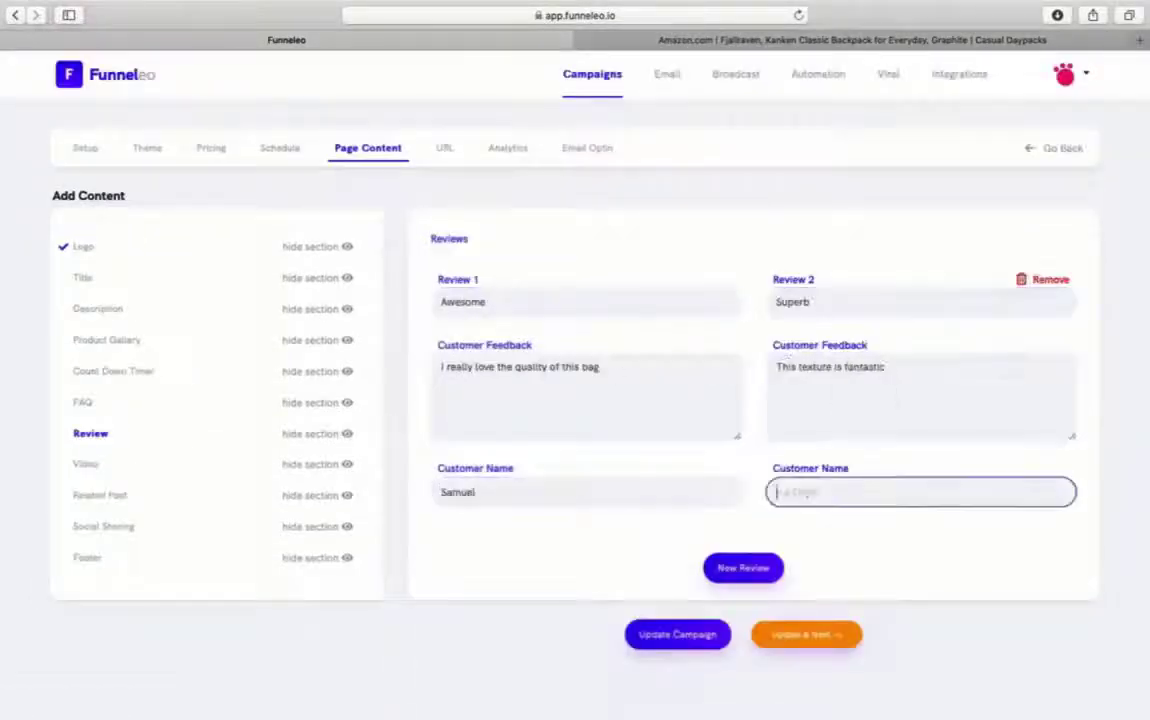
pyautogui.write('Sammy')
pyautogui.click(677, 634)
pyautogui.click(85, 465)
# - Embed the YouTube video and add the trousers product as a related post
pyautogui.write('<iframe width="560" height="315" src="https://www.youtube.com/embed/DEPLu8hswv8" frameborder="0" allow="accelerometer; autoplay; encrypted-media; gyroscope; picture-in-picture" allowfullscreen></iframe>')
pyautogui.click(660, 567)
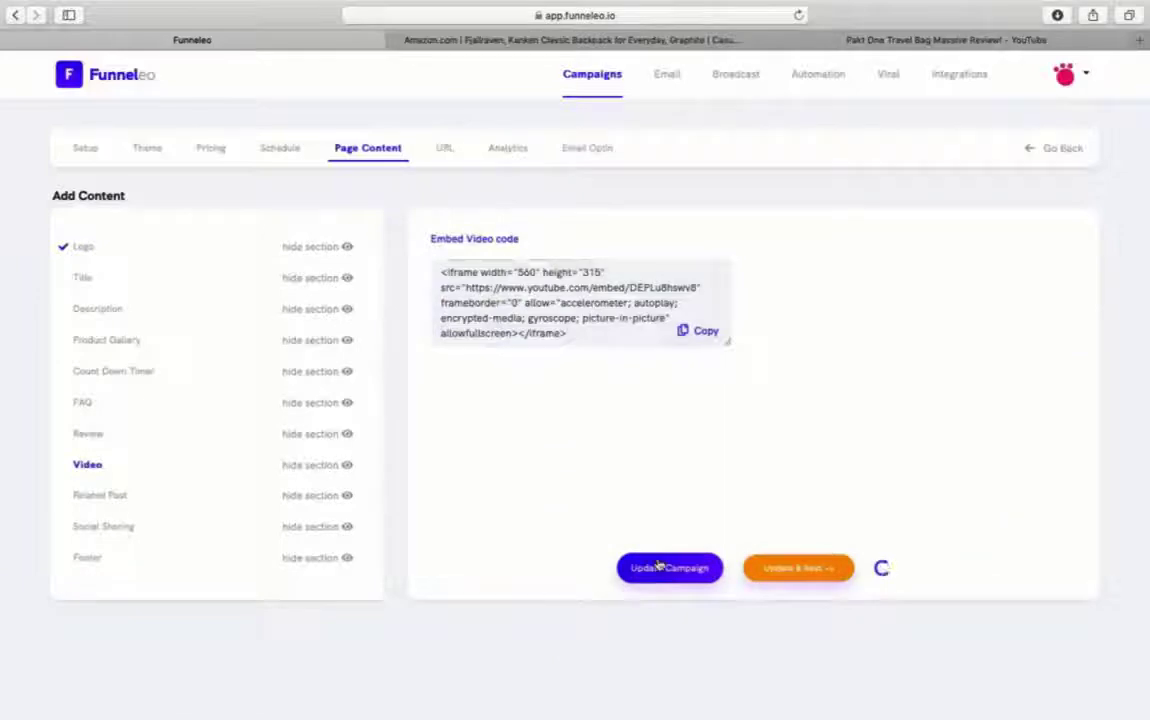
pyautogui.click(100, 495)
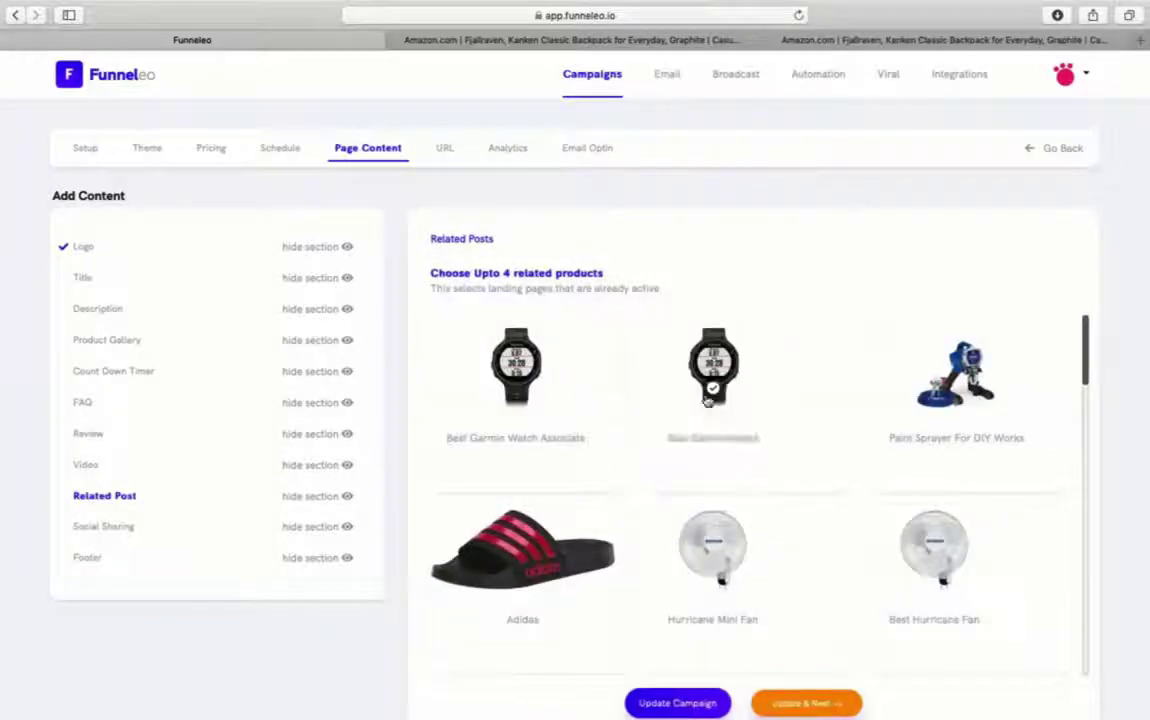
pyautogui.scroll(-6, 747, 470)
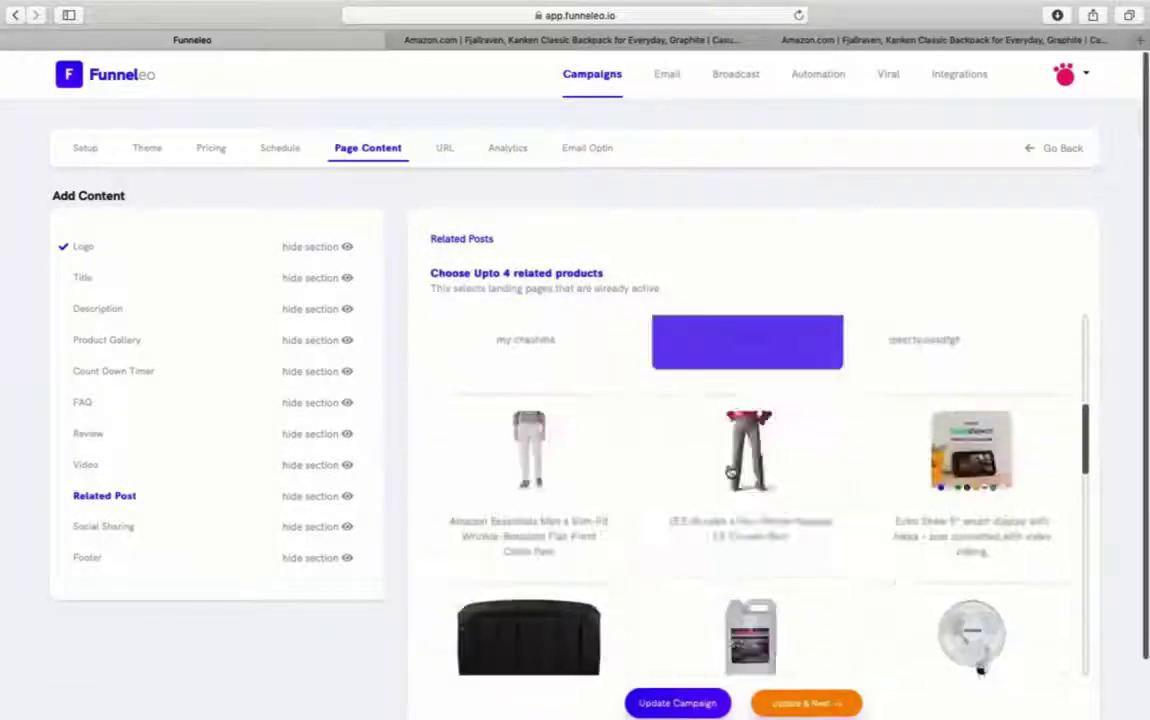
pyautogui.click(731, 472)
pyautogui.click(680, 703)
# - Enable social sharing, save the footer, and continue to the Set URL step
pyautogui.click(106, 527)
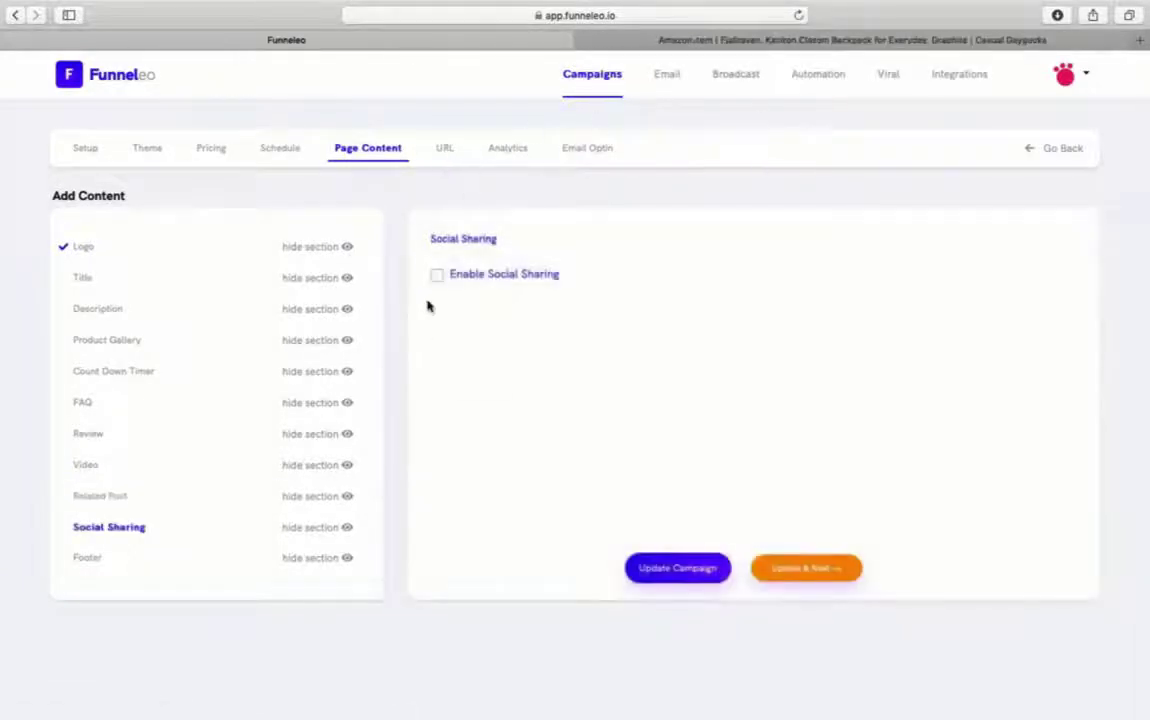
pyautogui.click(660, 567)
pyautogui.click(100, 557)
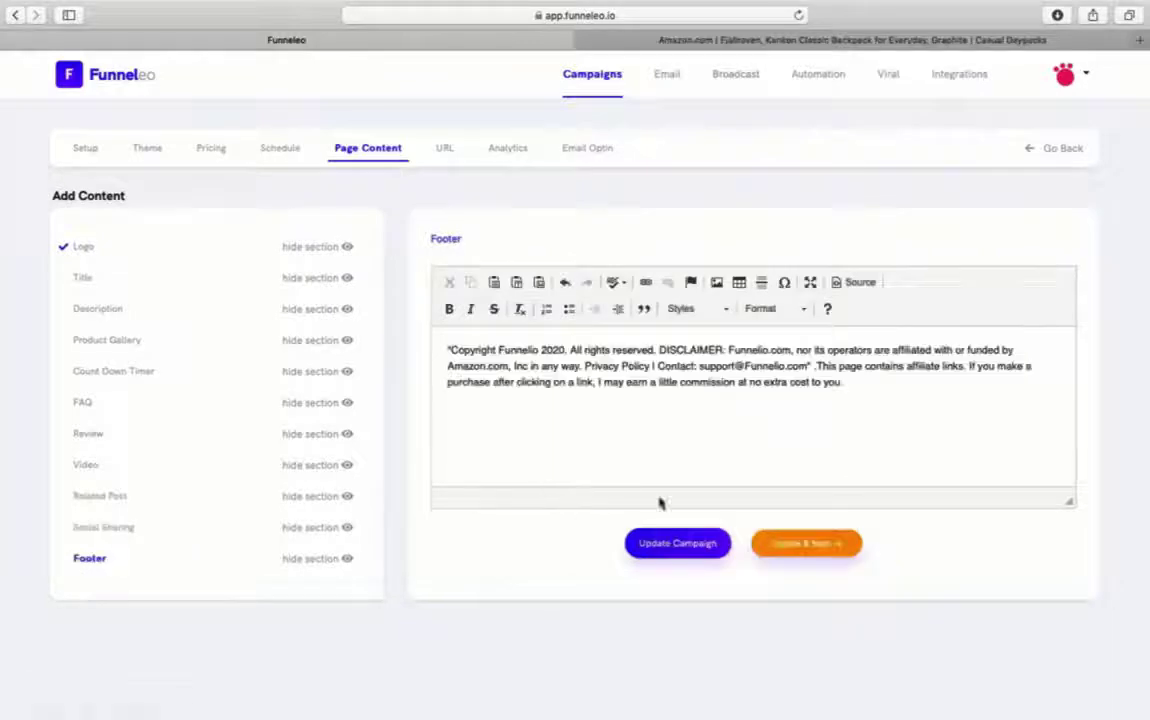
pyautogui.click(789, 549)
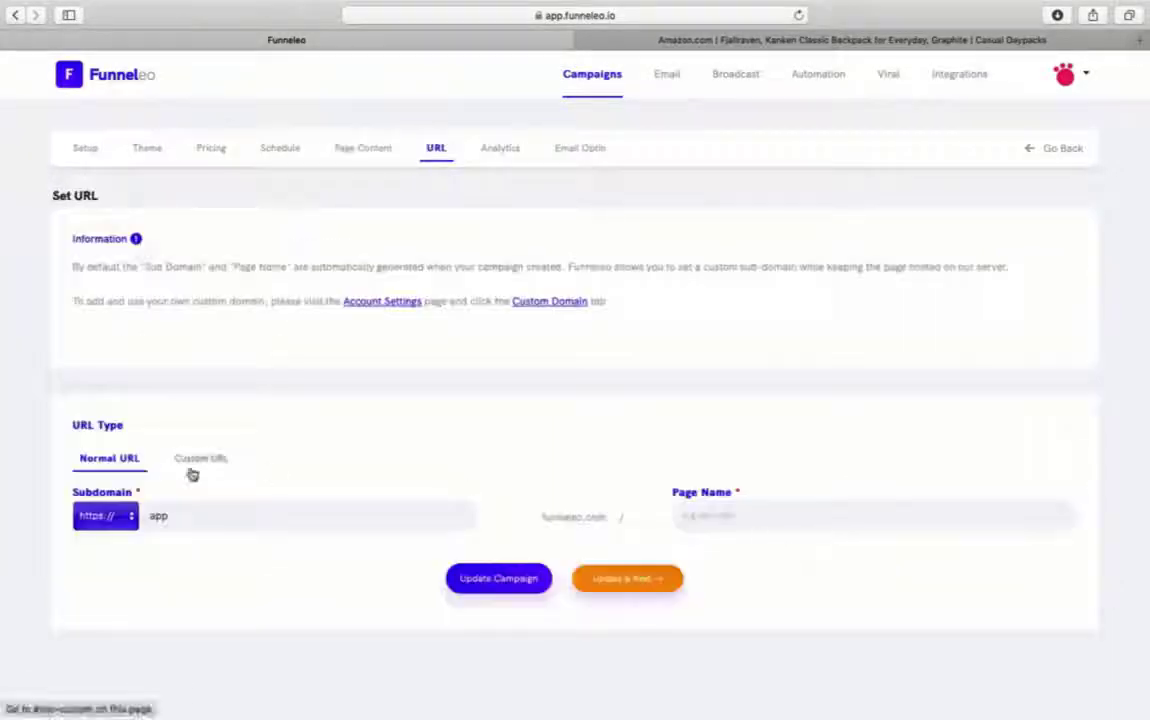
pyautogui.click(200, 458)
# - Keep the normal URL option and save the page name 'bestbackpacks'
pyautogui.click(300, 515)
pyautogui.click(109, 458)
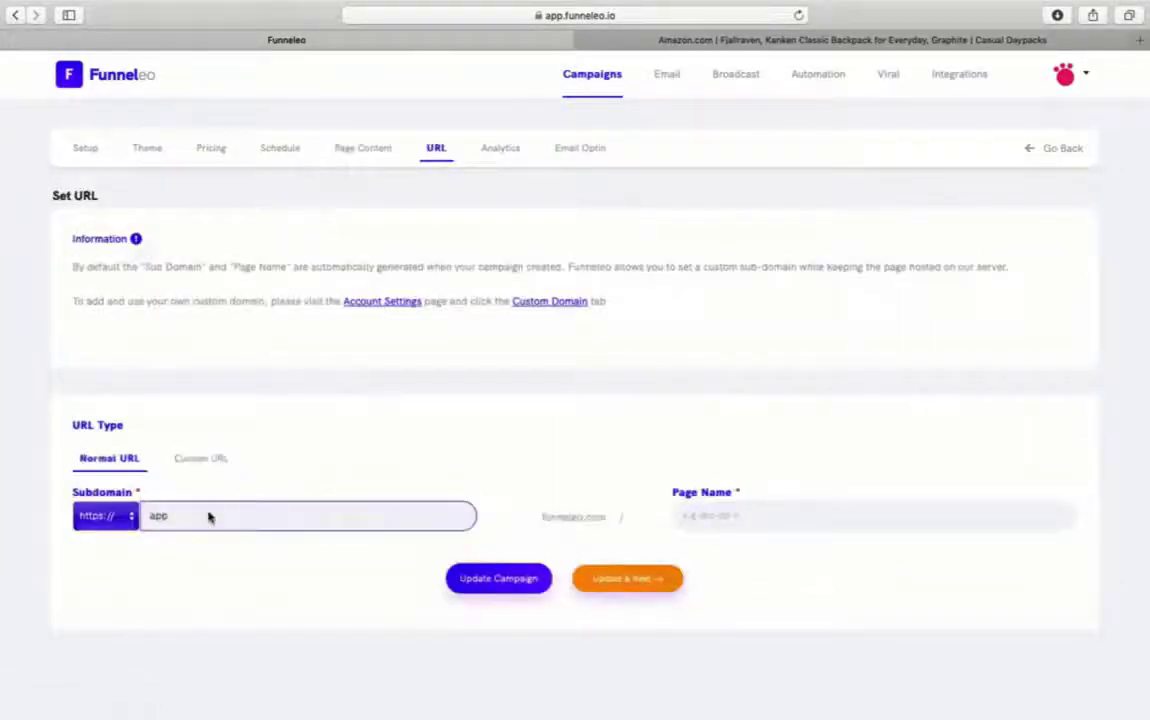
pyautogui.click(689, 513)
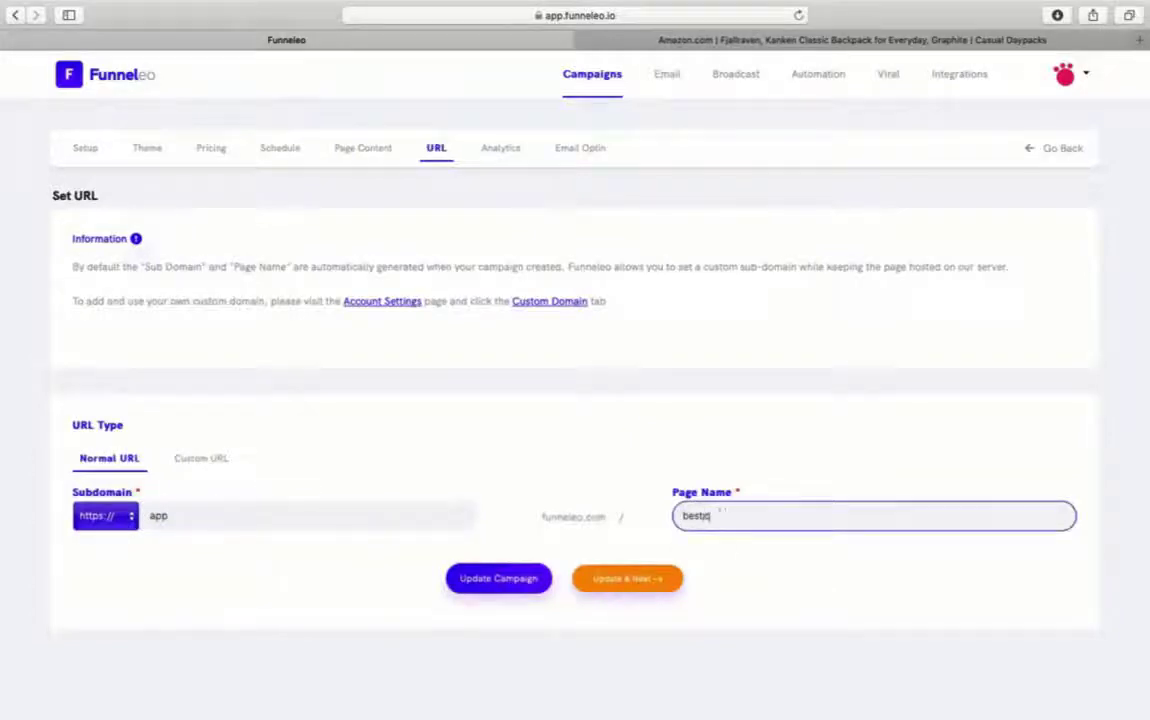
pyautogui.write('bestbackpacks')
pyautogui.click(540, 580)
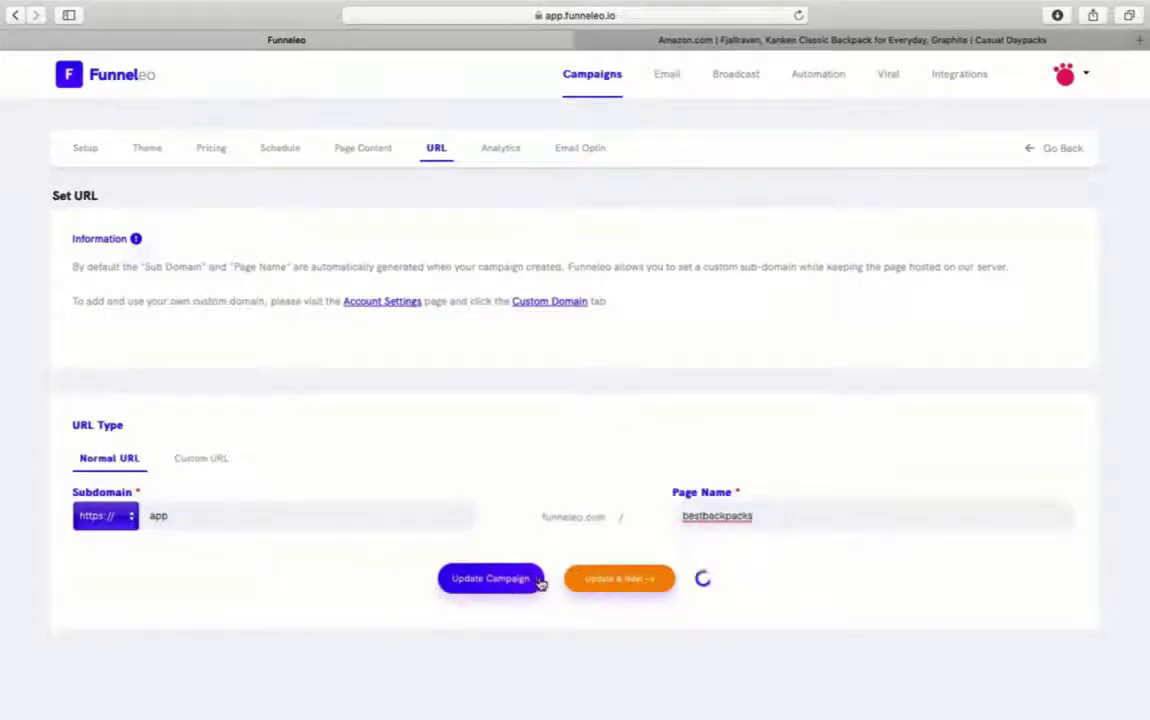
# - Move through the Connect Analytics step without entering a pixel ID or scripts
pyautogui.click(592, 586)
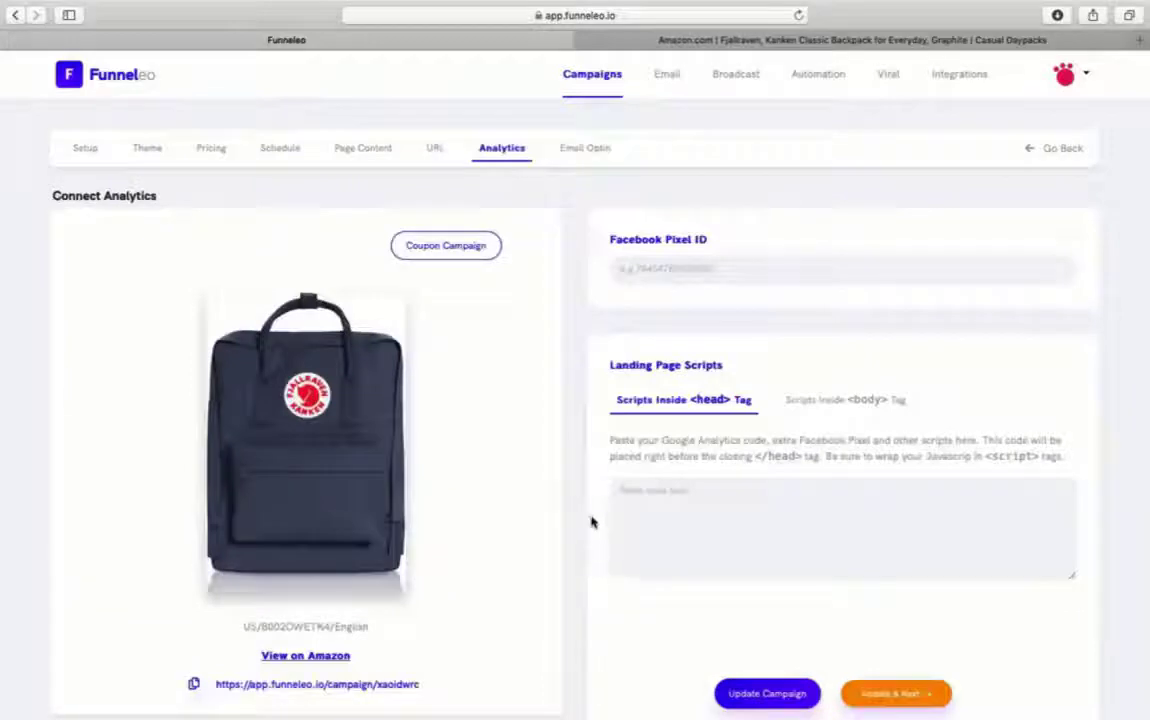
pyautogui.click(661, 272)
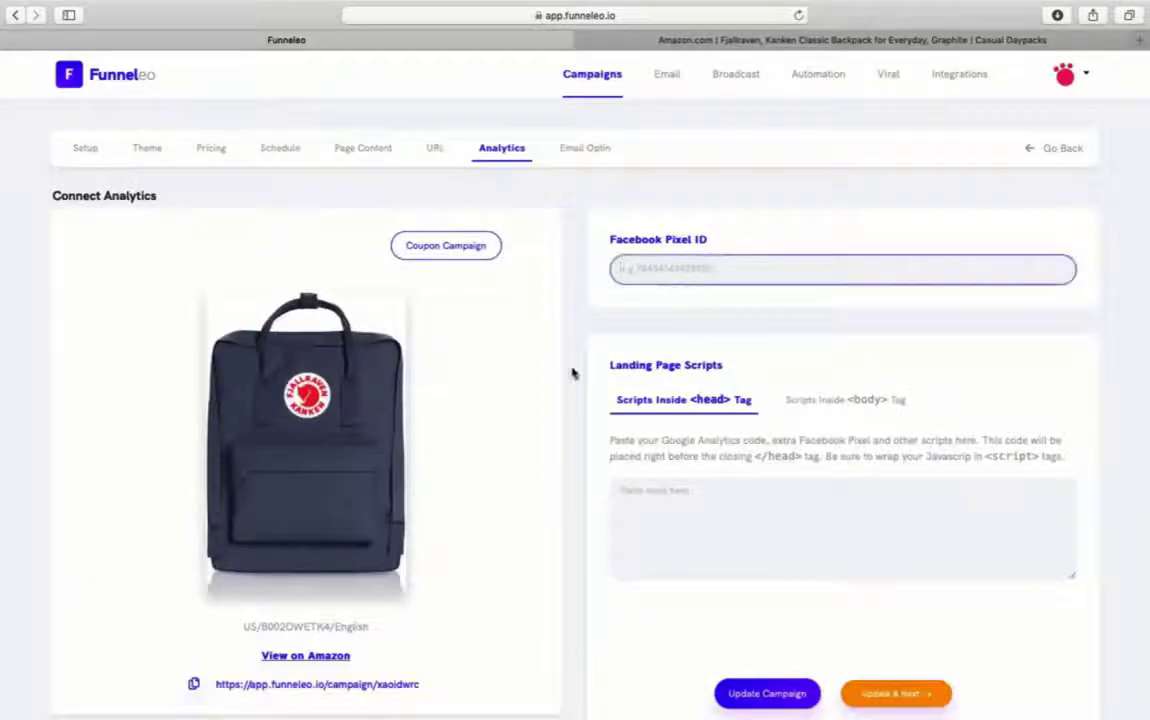
pyautogui.scroll(-1, 572, 373)
pyautogui.click(660, 470)
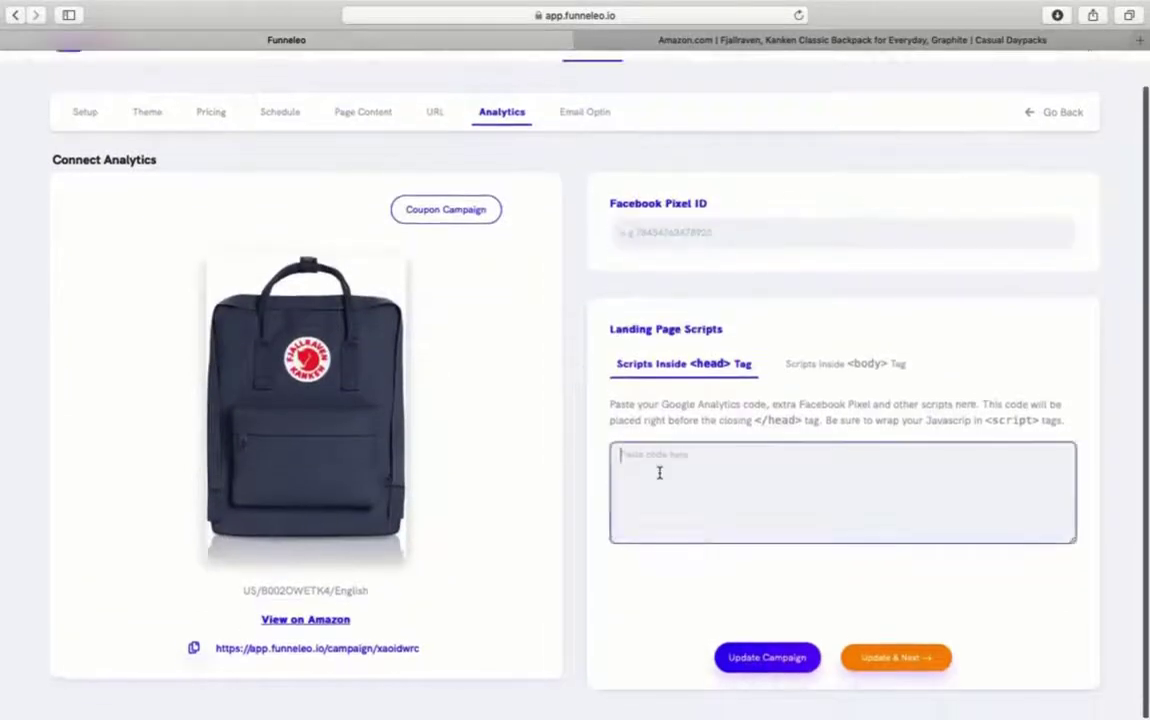
pyautogui.click(862, 658)
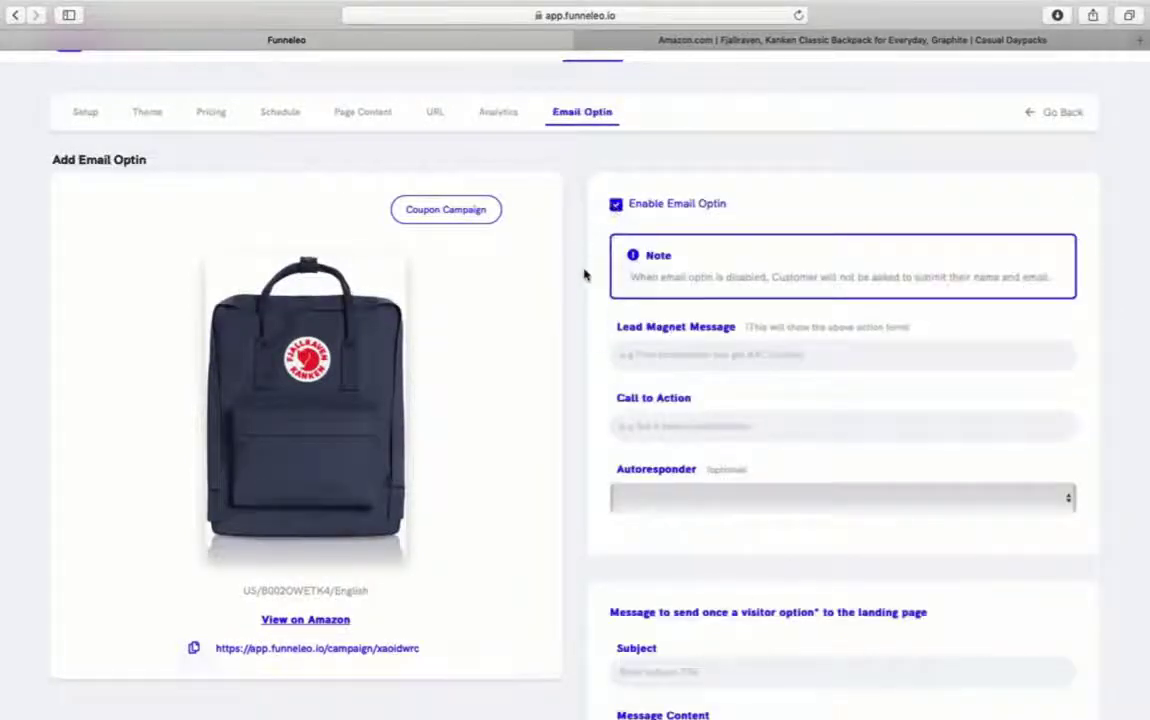
# - Enter call to action 'Get Back Pack Now!', subject 'Your Back Pack' and message beginning 'Hi,'
pyautogui.scroll(-2, 585, 275)
pyautogui.click(660, 267)
pyautogui.press('Tab')
pyautogui.write('Get Back Pack ')
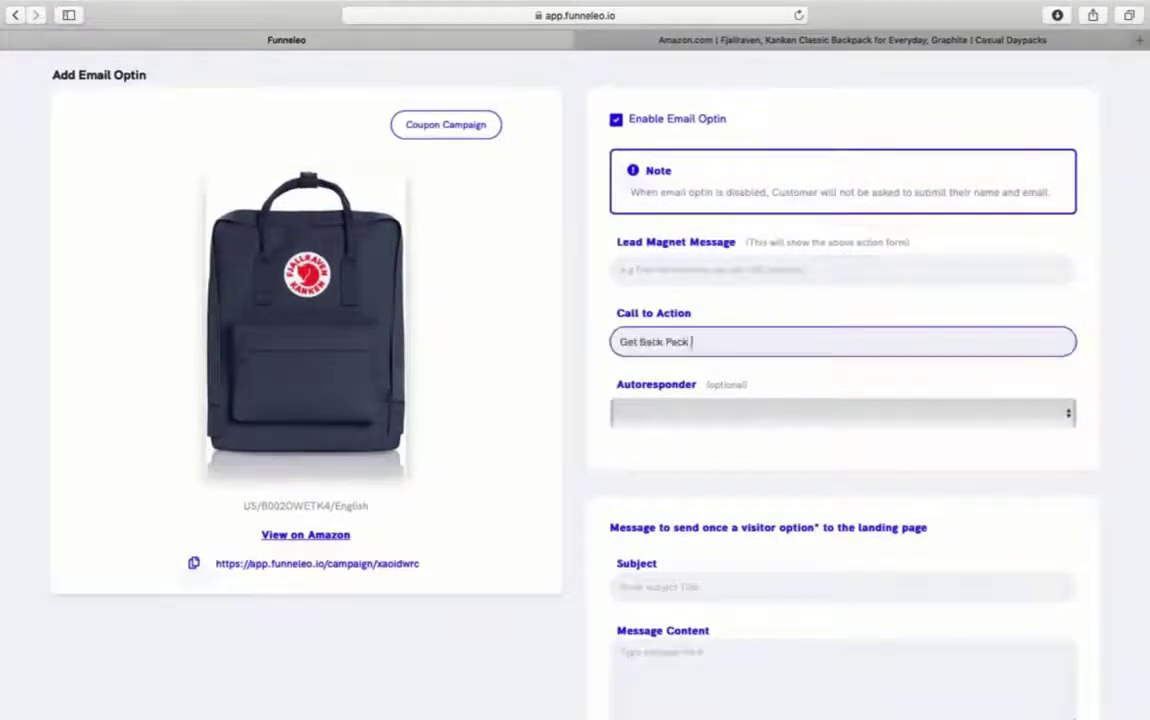
pyautogui.write('Now!')
pyautogui.press('Tab')
pyautogui.press('Tab')
pyautogui.write('Your')
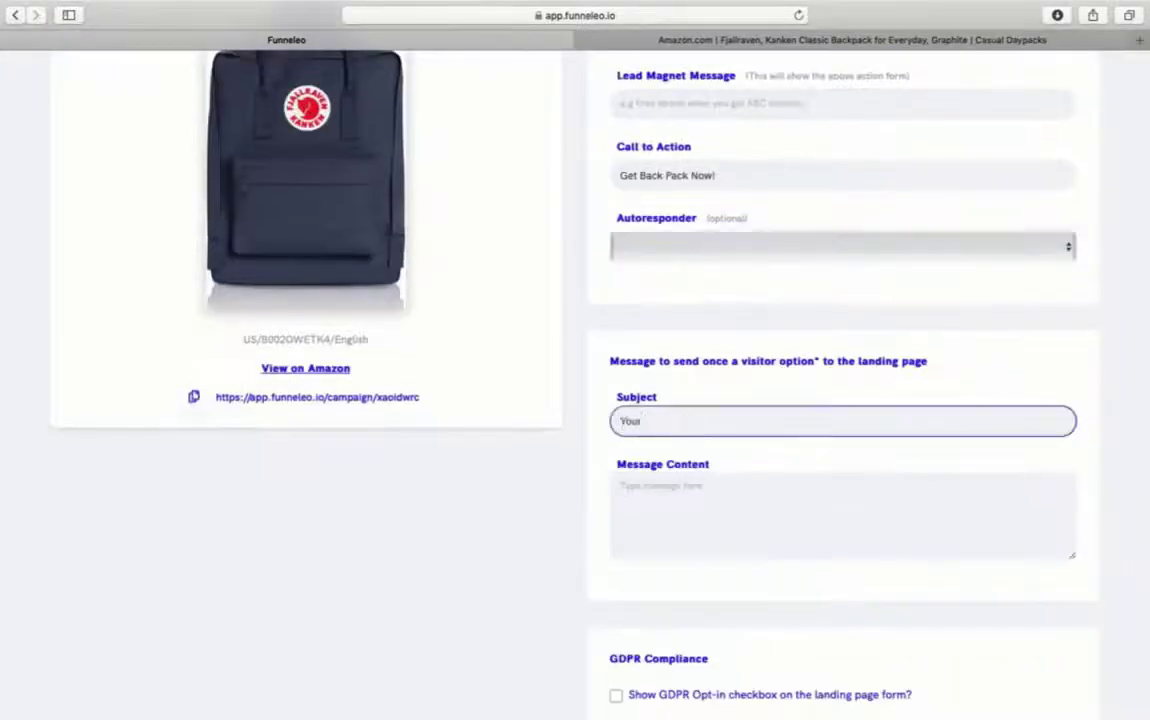
pyautogui.write(' Back Pack')
pyautogui.press('Tab')
pyautogui.write('Hi,')
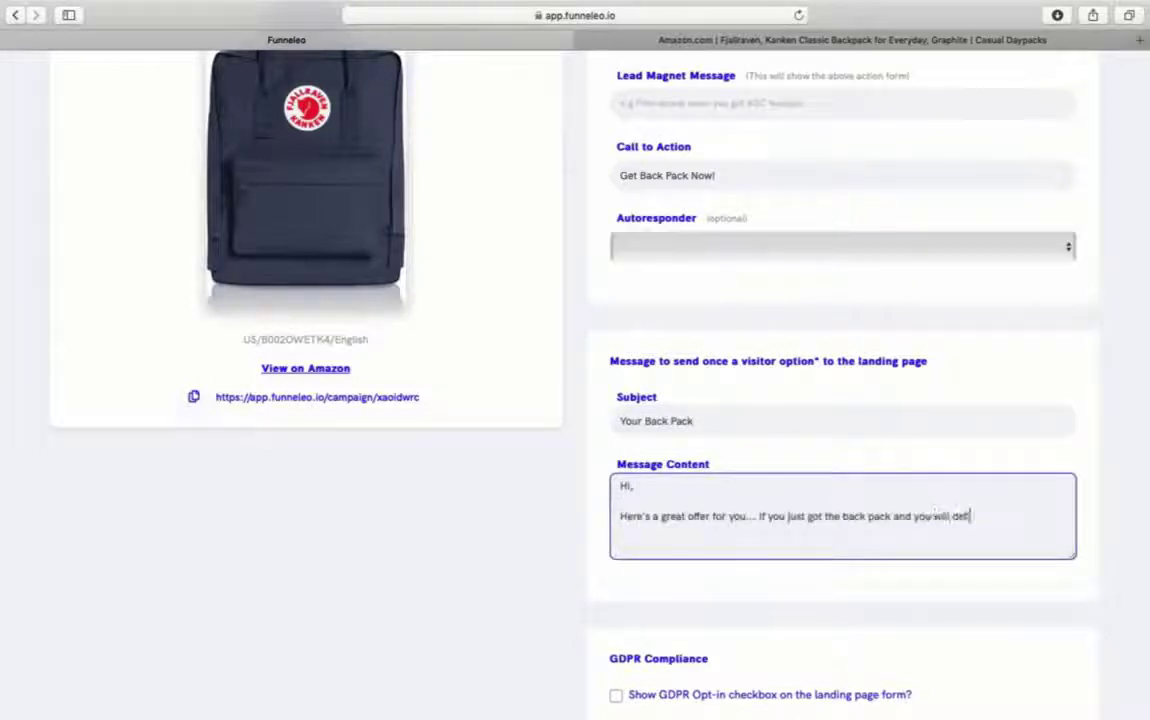
# - Tick GDPR consent with 'I consent to future' text, add lead magnet 'Awesome Gift', and save
pyautogui.press('Tab')
pyautogui.press('space')
pyautogui.press('Tab')
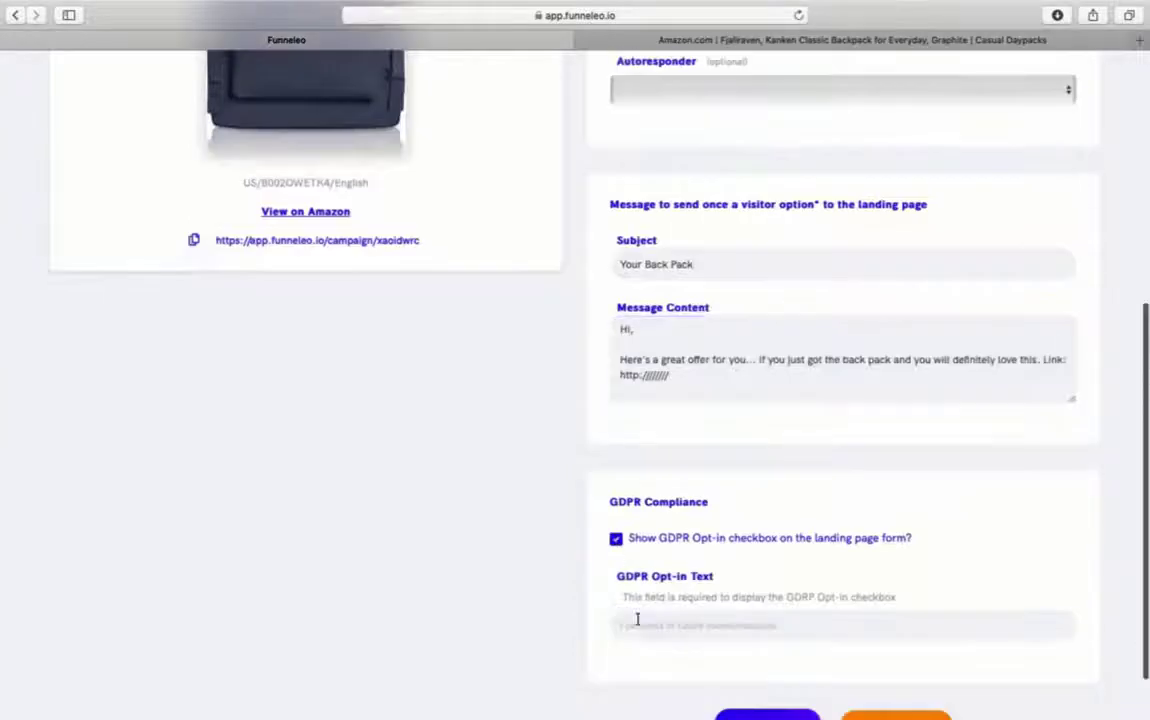
pyautogui.write('I consent to future')
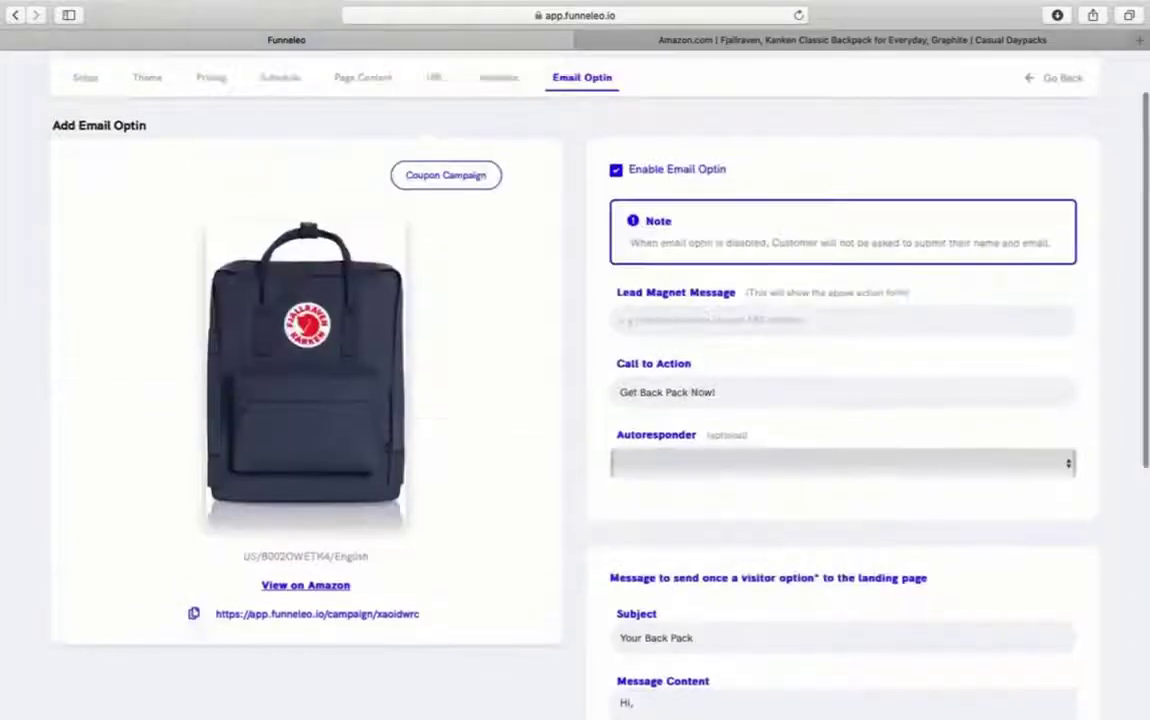
pyautogui.click(693, 325)
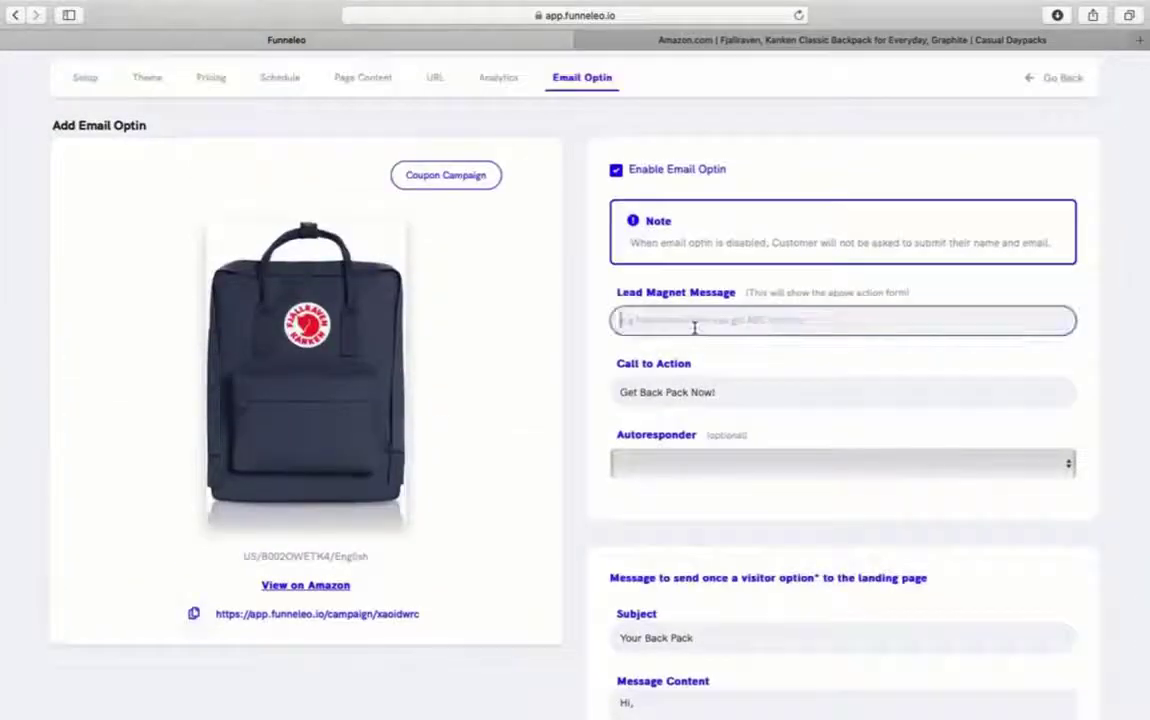
pyautogui.write('Awesome Gift')
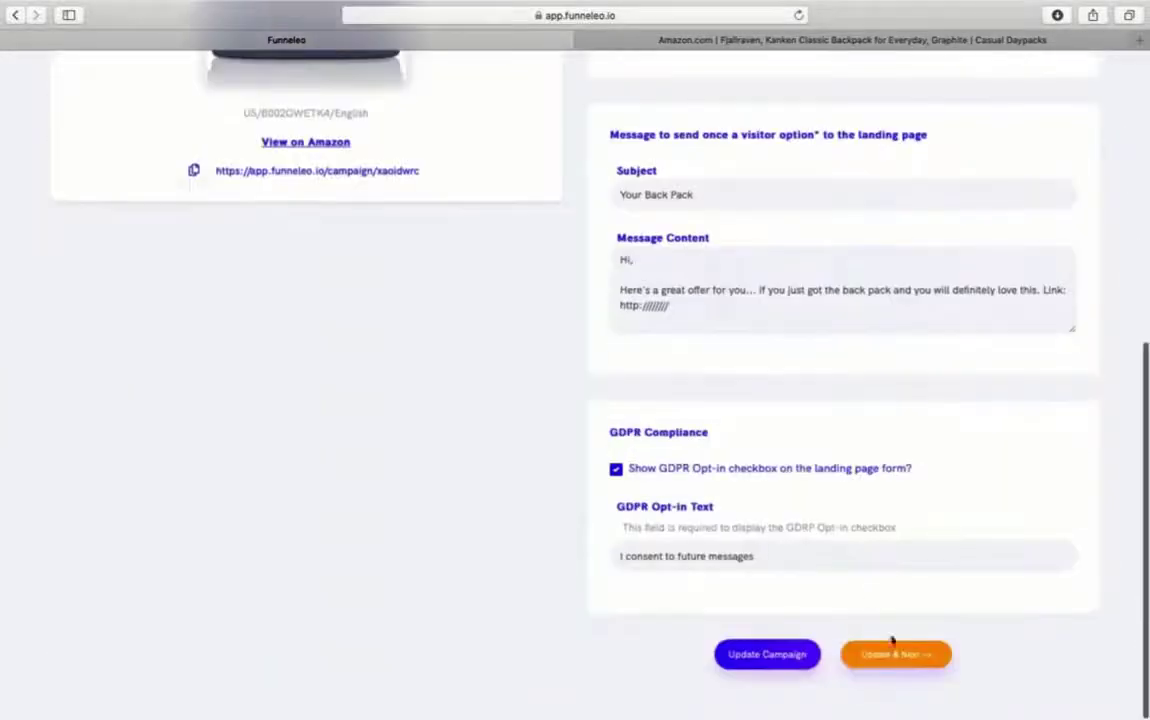
pyautogui.click(893, 646)
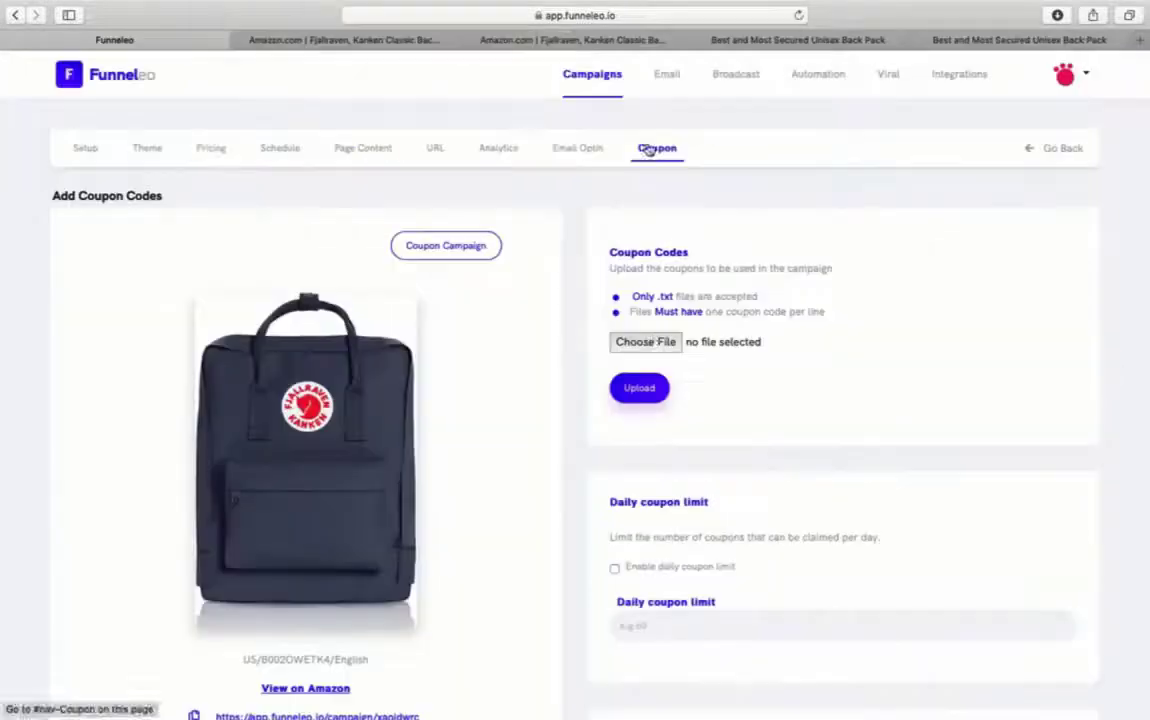
pyautogui.click(660, 341)
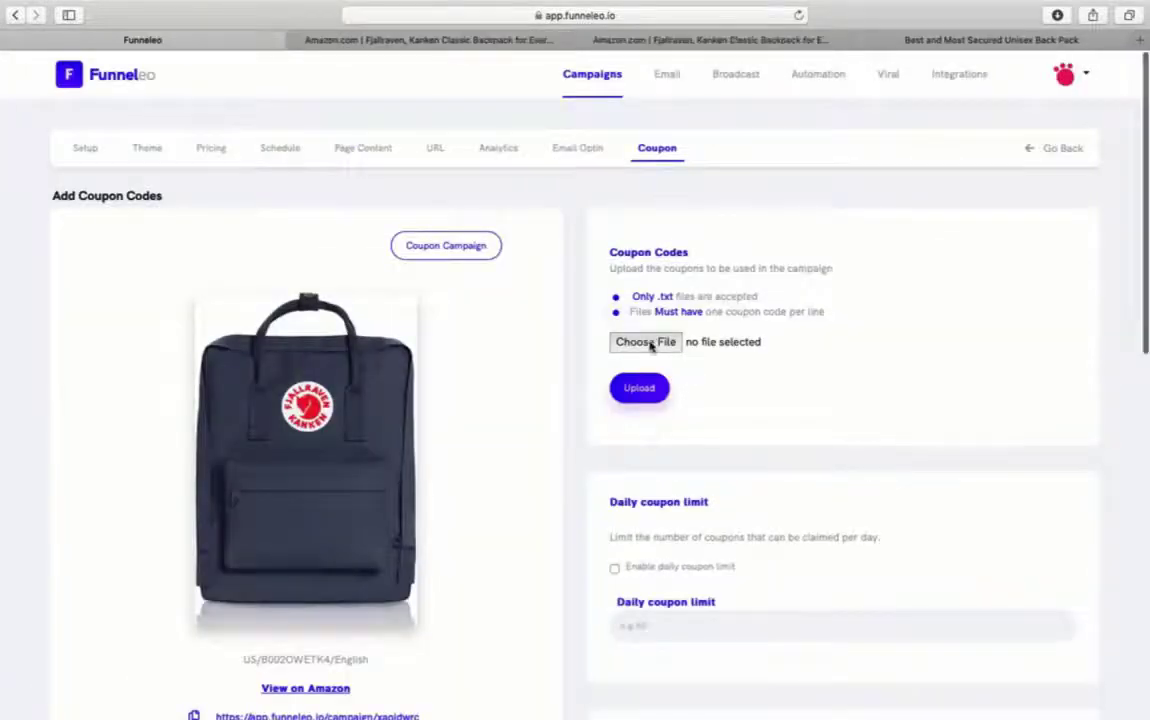
# - Upload coupon codes.txt (41 coupons), save Best Back Pack, and open its options in Campaigns
pyautogui.doubleClick(861, 124)
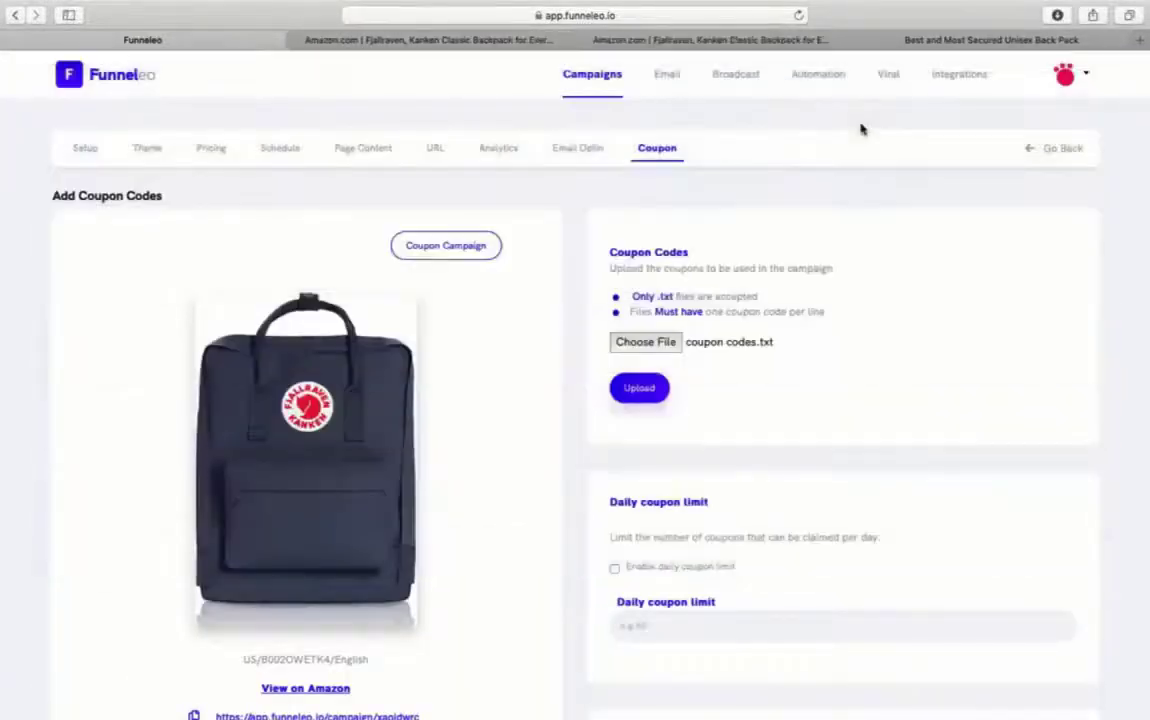
pyautogui.click(639, 388)
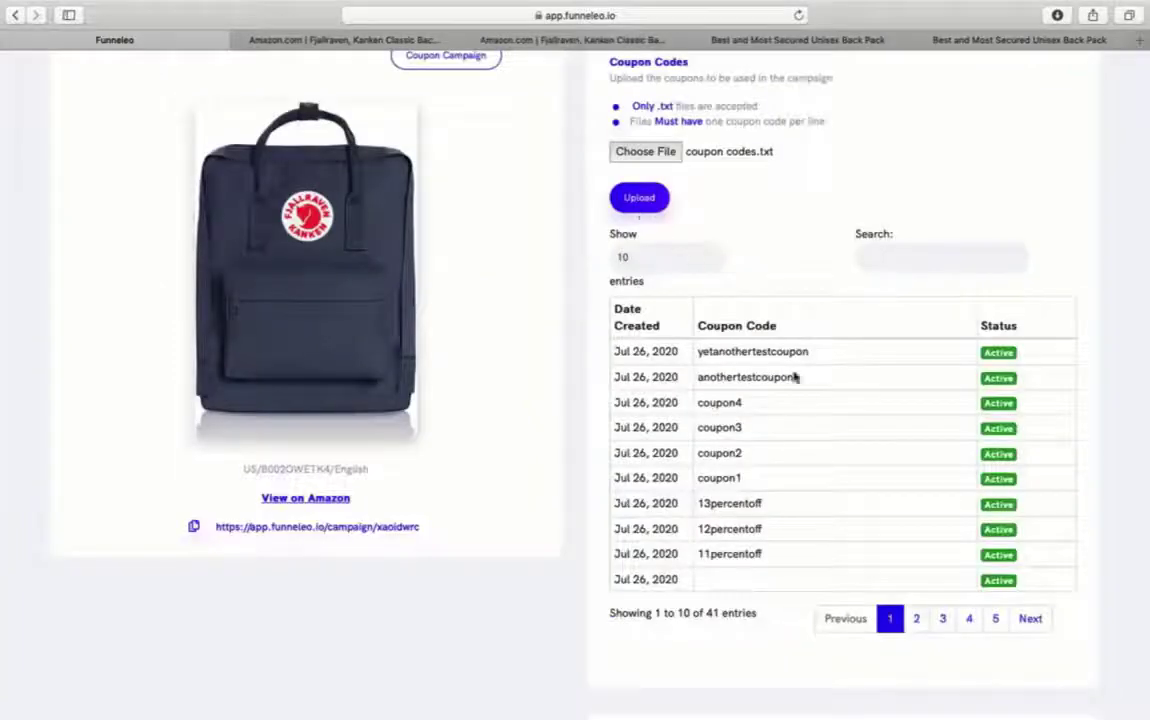
pyautogui.scroll(3, 939, 617)
pyautogui.scroll(-12, 939, 617)
pyautogui.scroll(7, 939, 617)
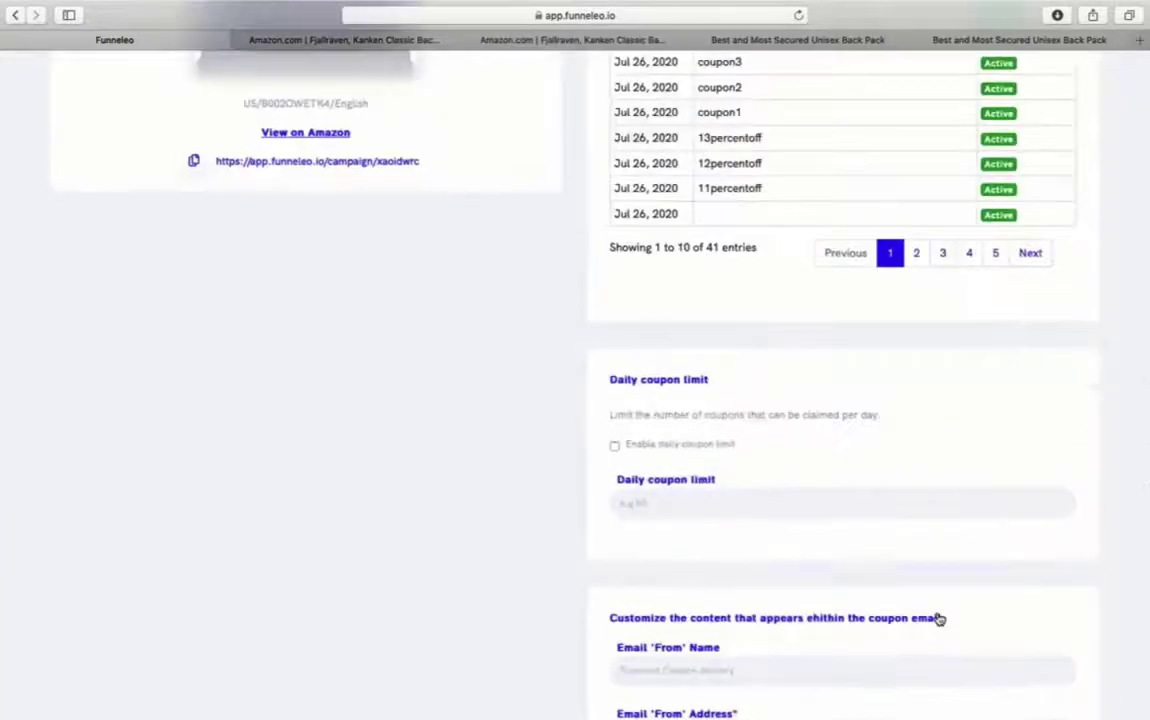
pyautogui.scroll(-7, 939, 617)
pyautogui.click(778, 657)
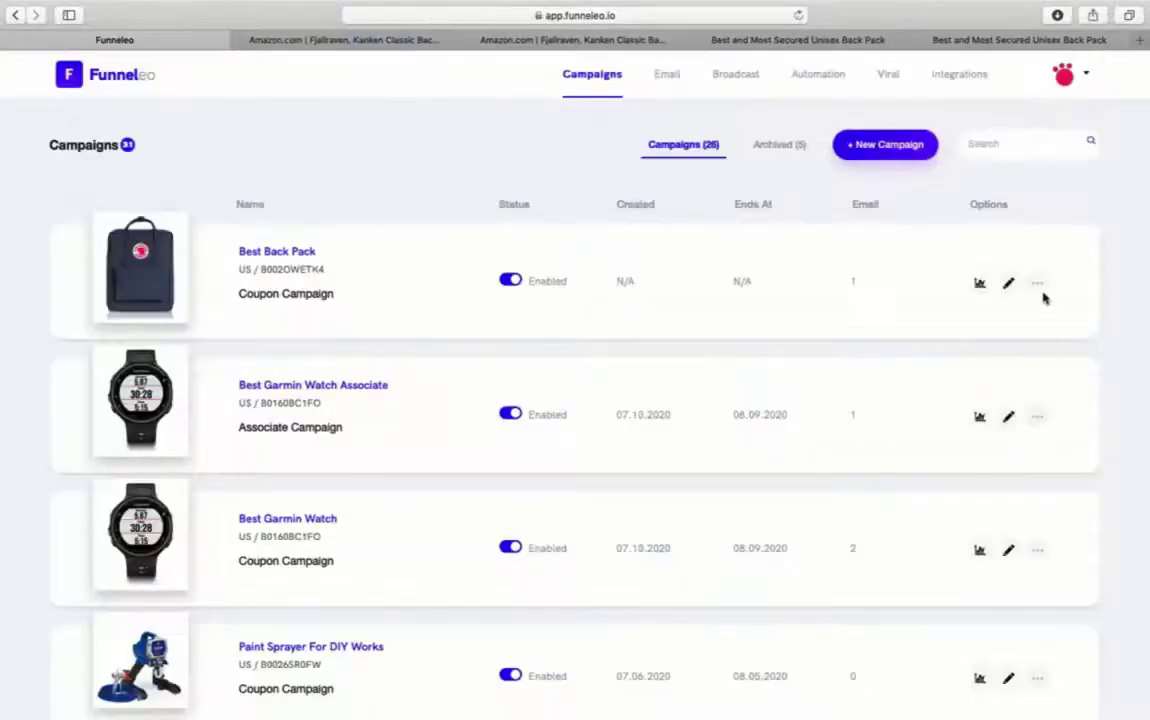
pyautogui.click(1037, 283)
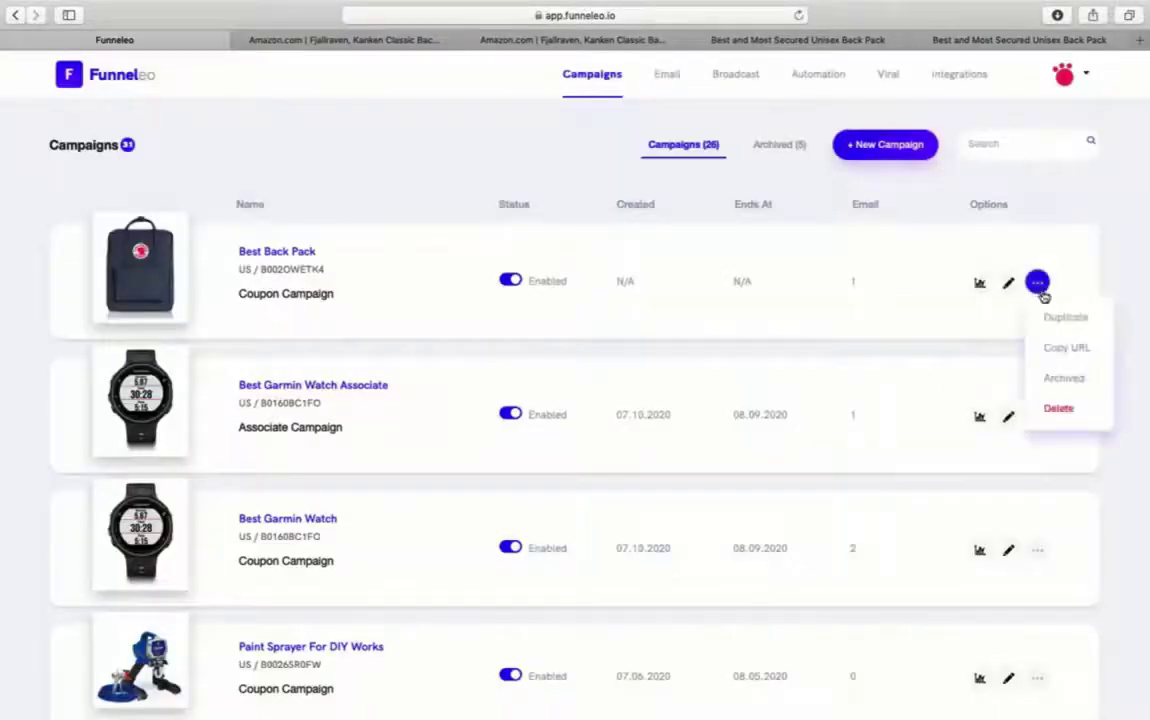
# - Copy the Best Back Pack landing-page link and check its view and conversion stats
pyautogui.click(1060, 339)
pyautogui.click(927, 303)
pyautogui.click(979, 283)
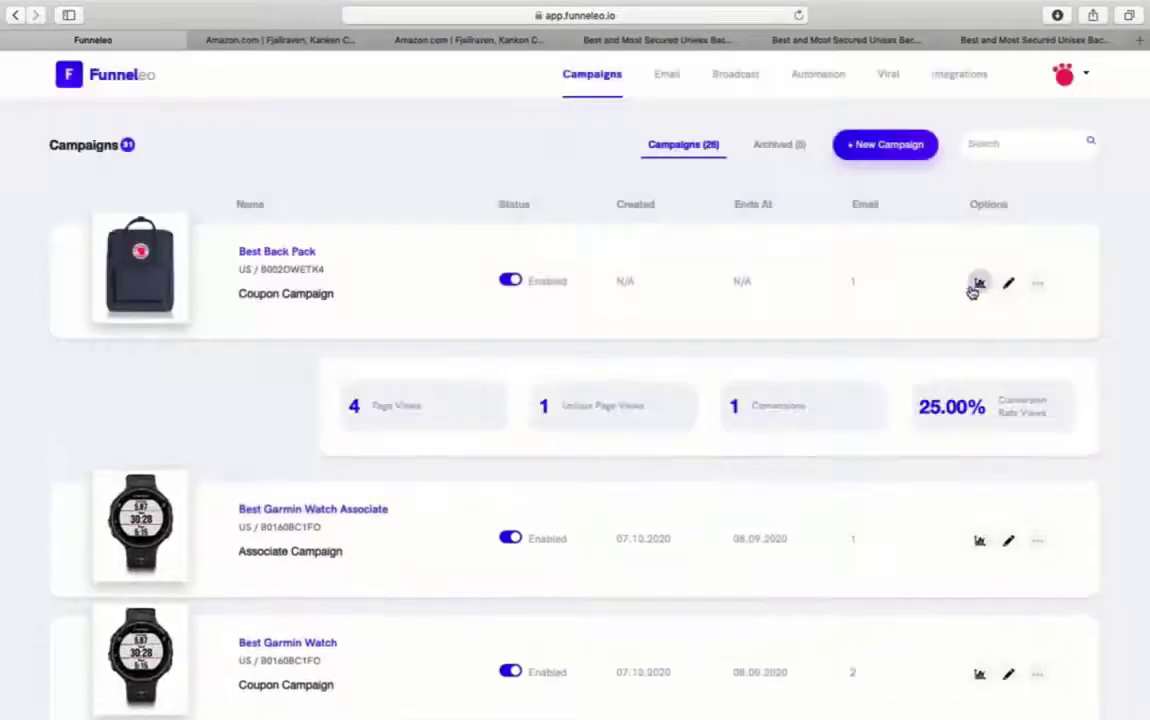
pyautogui.click(979, 284)
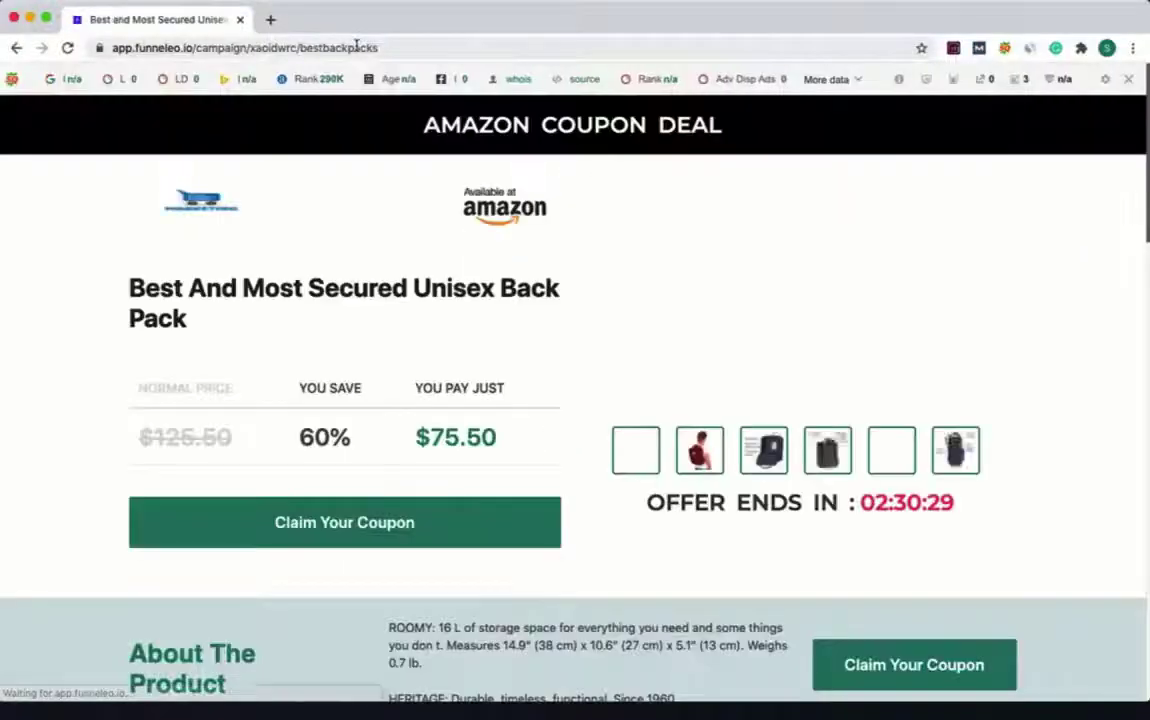
# - Submit a test coupon signup with a name and email, then copy and redeem the code
pyautogui.scroll(-15, 521, 488)
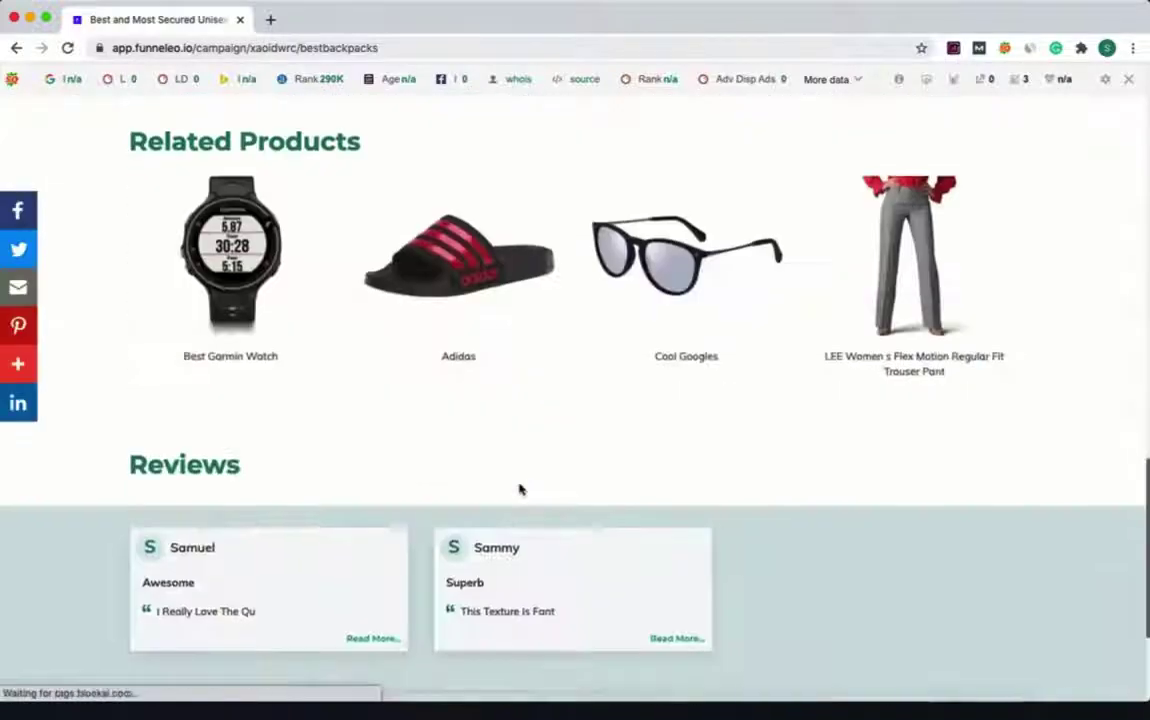
pyautogui.scroll(15, 521, 488)
pyautogui.click(510, 516)
pyautogui.write('Gilbert')
pyautogui.press('Tab')
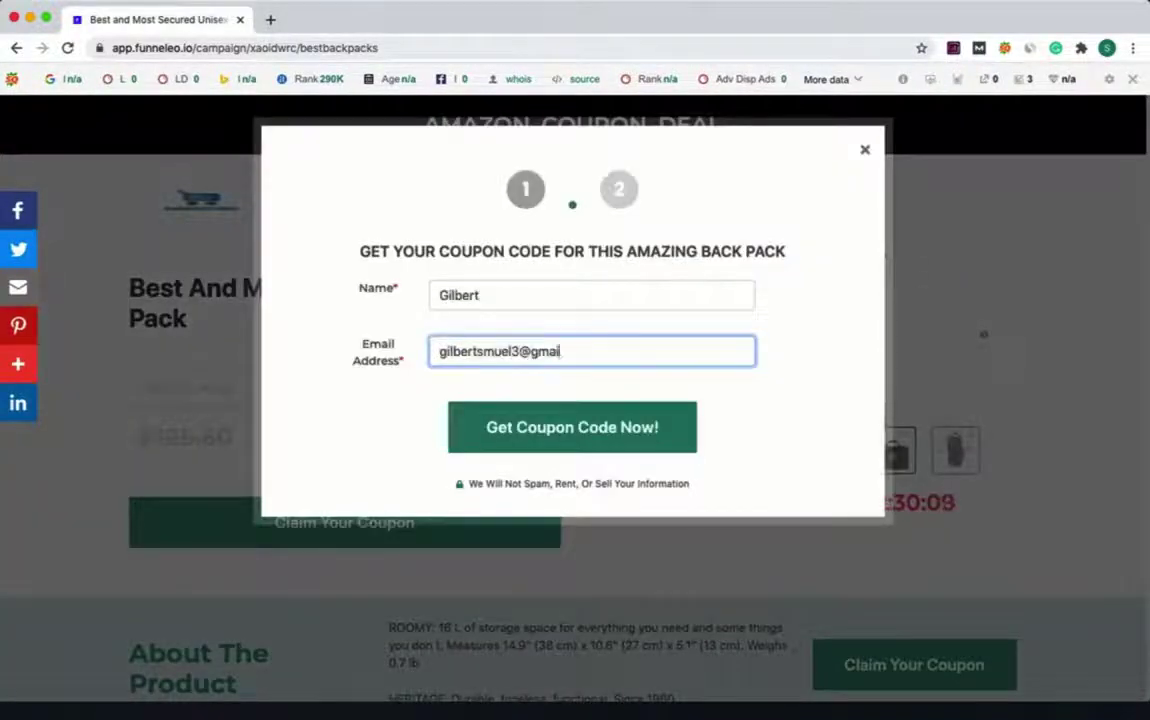
pyautogui.click(541, 422)
pyautogui.click(562, 345)
pyautogui.click(562, 465)
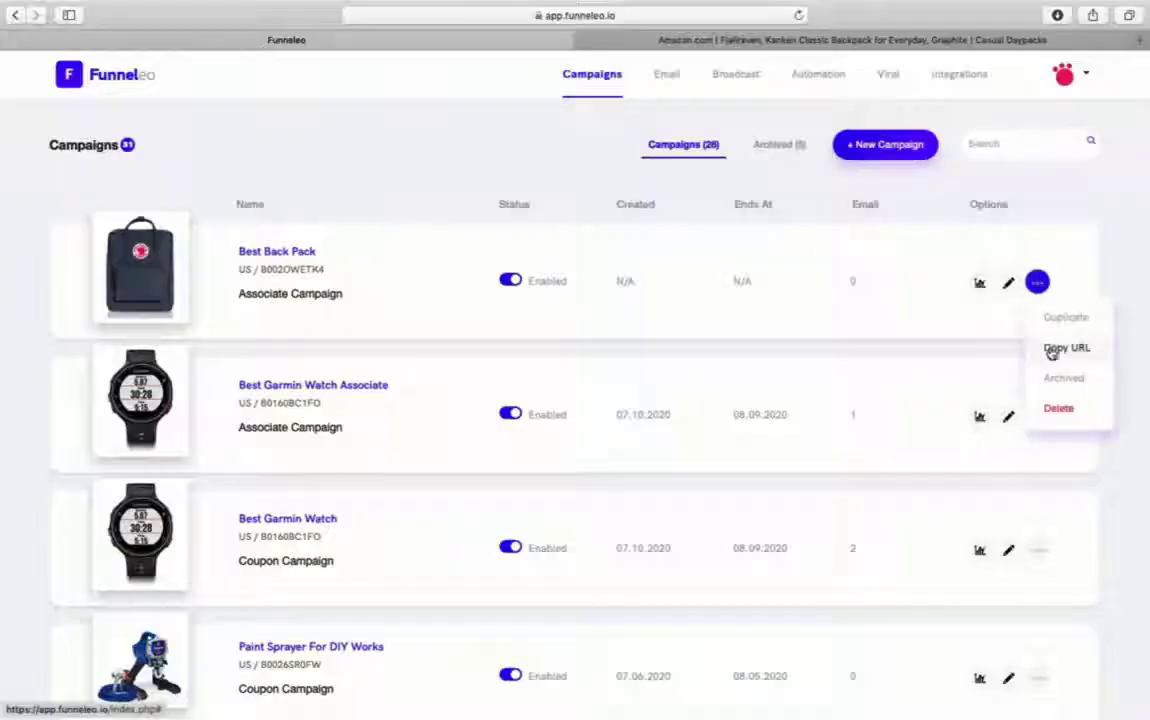
# - Copy the back pack campaign's link and load its landing page in a new tab
pyautogui.click(991, 339)
pyautogui.click(711, 385)
pyautogui.press('super+t')
pyautogui.press('super+v')
pyautogui.press('Return')
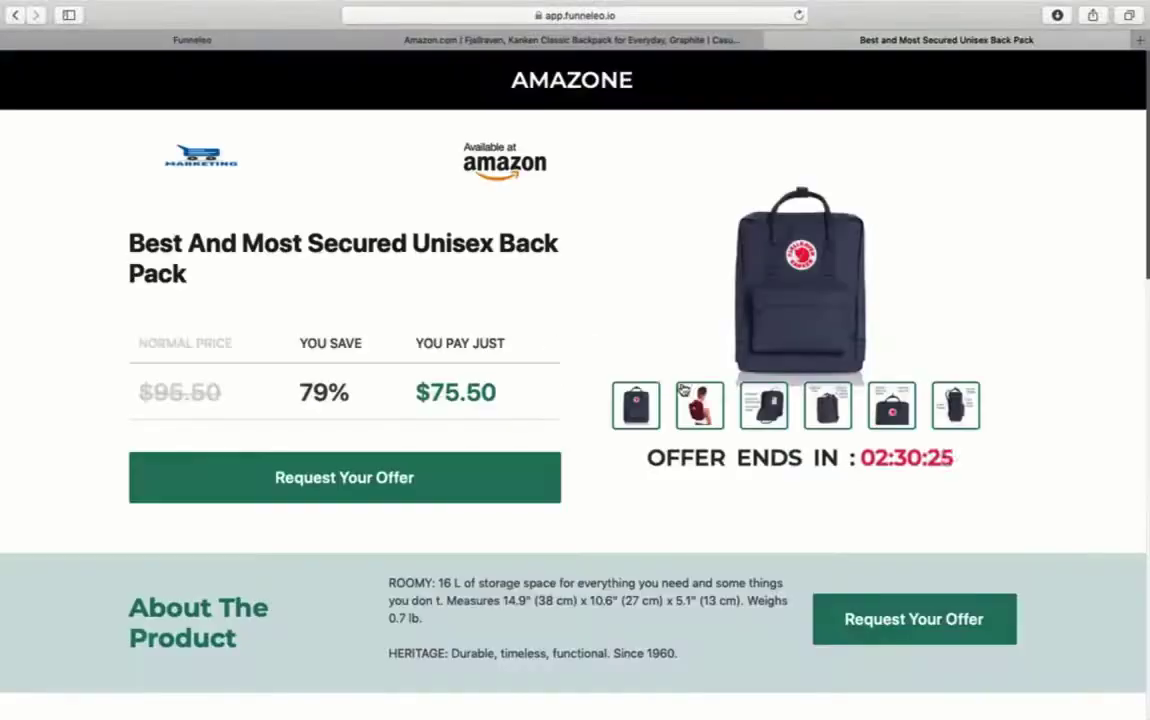
pyautogui.scroll(-10, 238, 262)
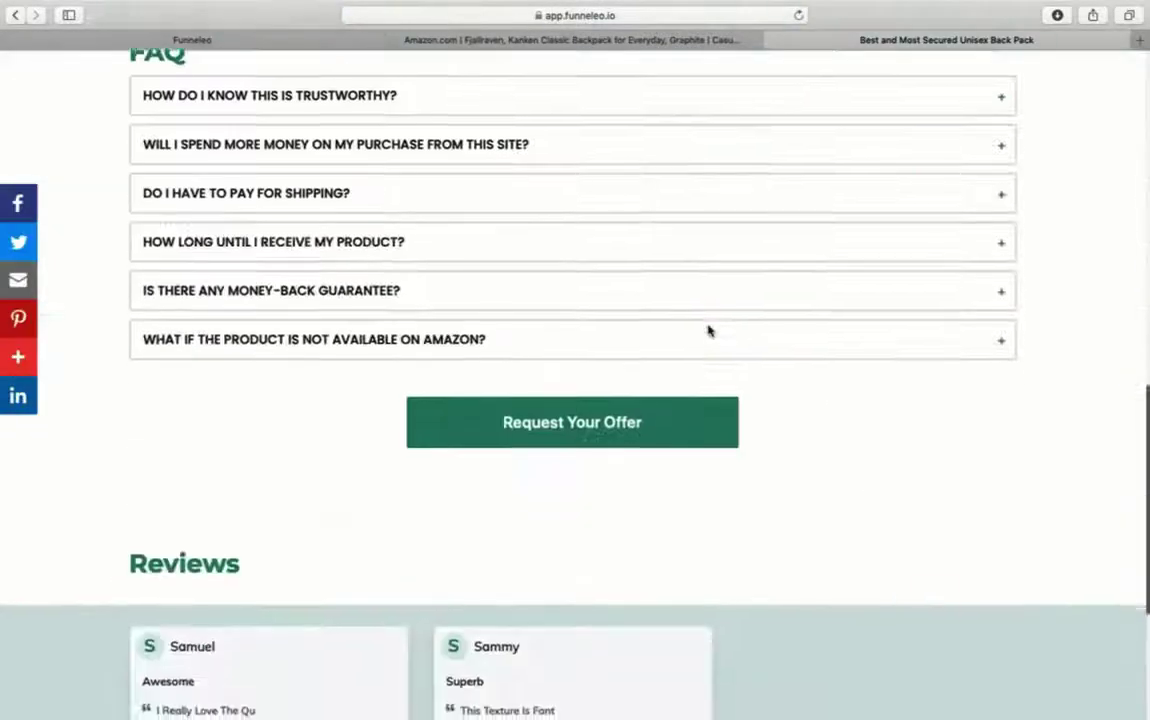
# - Submit a consented offer signup with a test name and email, then view the Amazon price
pyautogui.scroll(10, 708, 329)
pyautogui.click(886, 618)
pyautogui.click(459, 250)
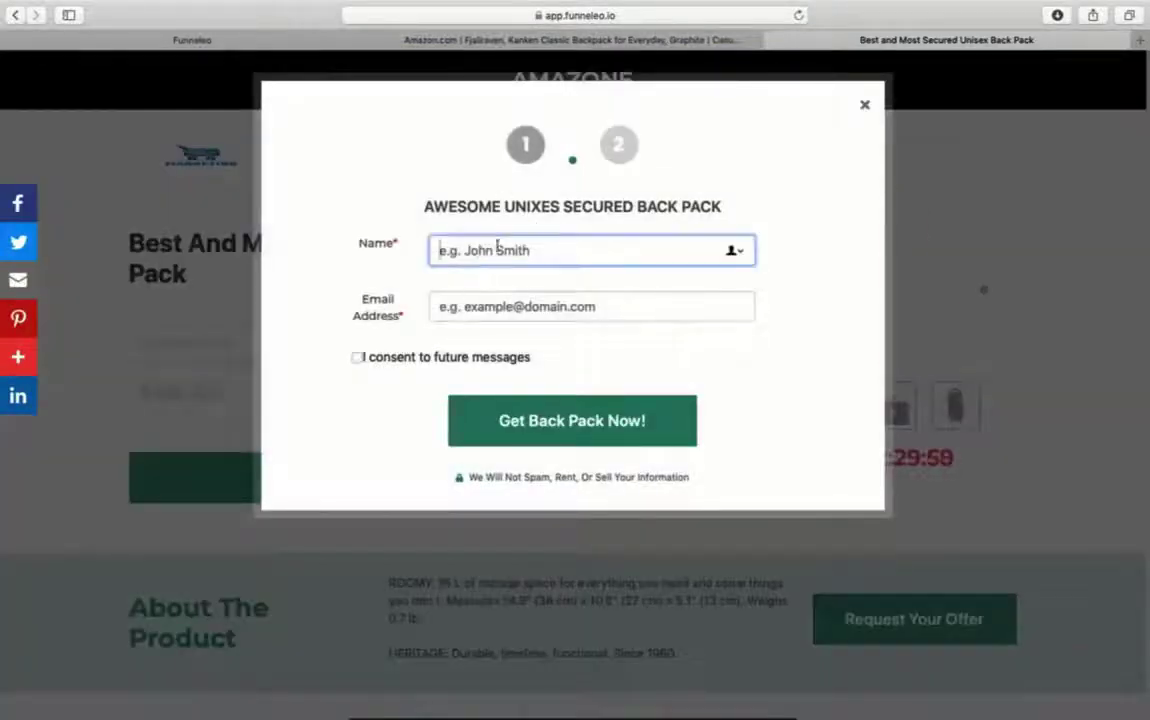
pyautogui.click(459, 308)
pyautogui.click(357, 357)
pyautogui.click(510, 432)
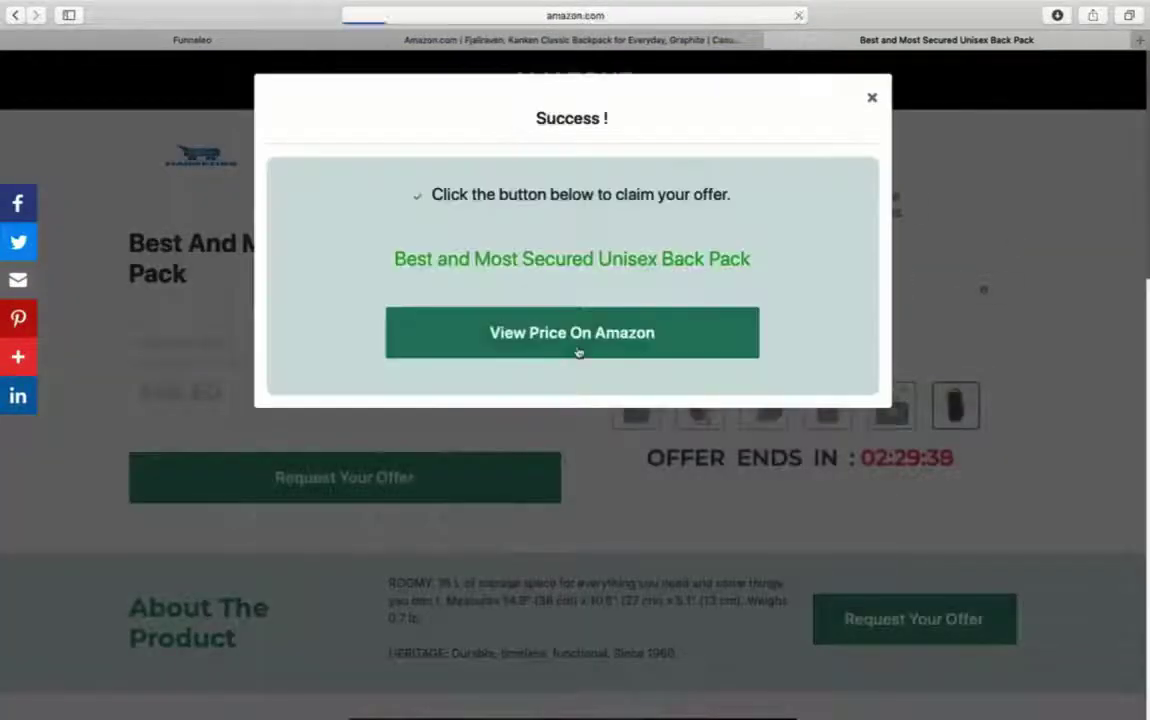
pyautogui.click(580, 352)
pyautogui.moveTo(584, 15); pyautogui.dragTo(851, 15)
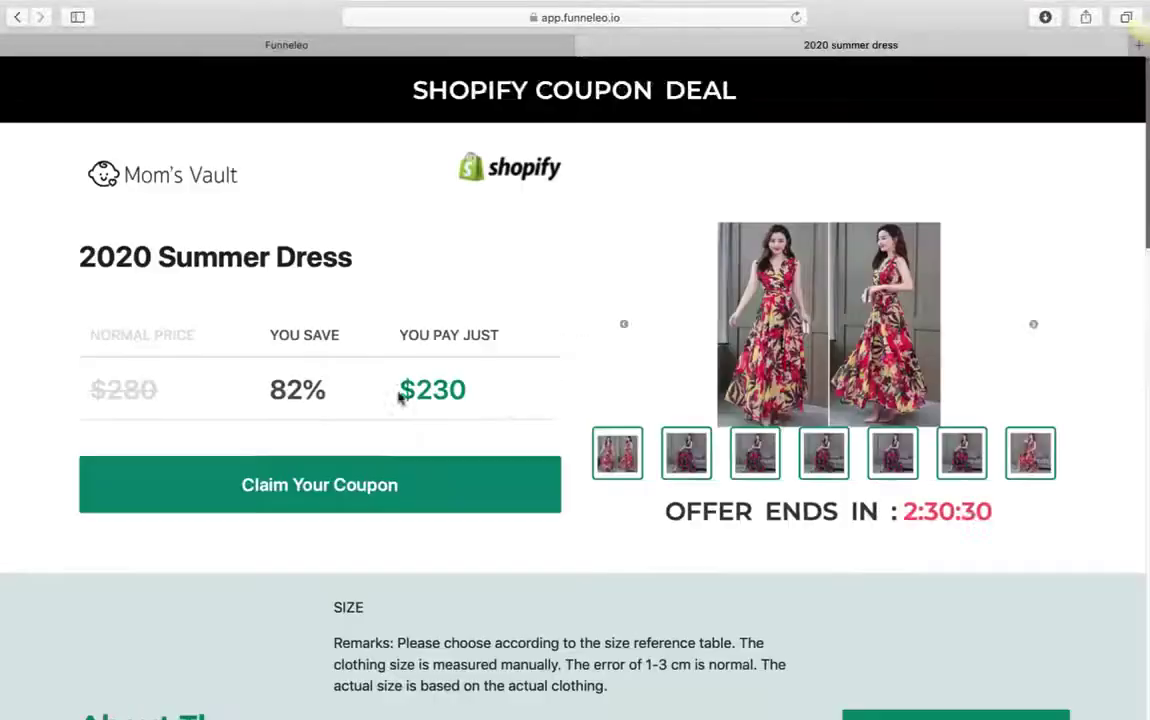
# - Claim the 2020 summer dress coupon with a test name and email, then redeem it on Shopify
pyautogui.scroll(-20, 504, 372)
pyautogui.scroll(20, 506, 370)
pyautogui.click(347, 487)
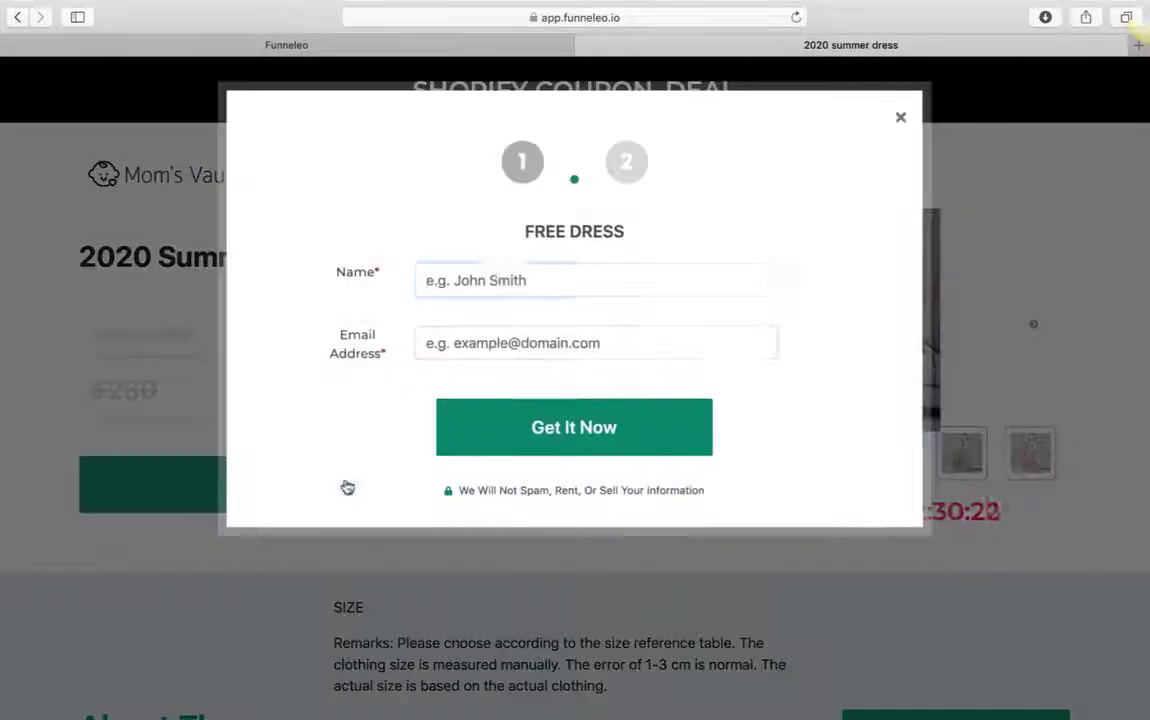
pyautogui.click(518, 272)
pyautogui.write('Samuel')
pyautogui.press('Tab')
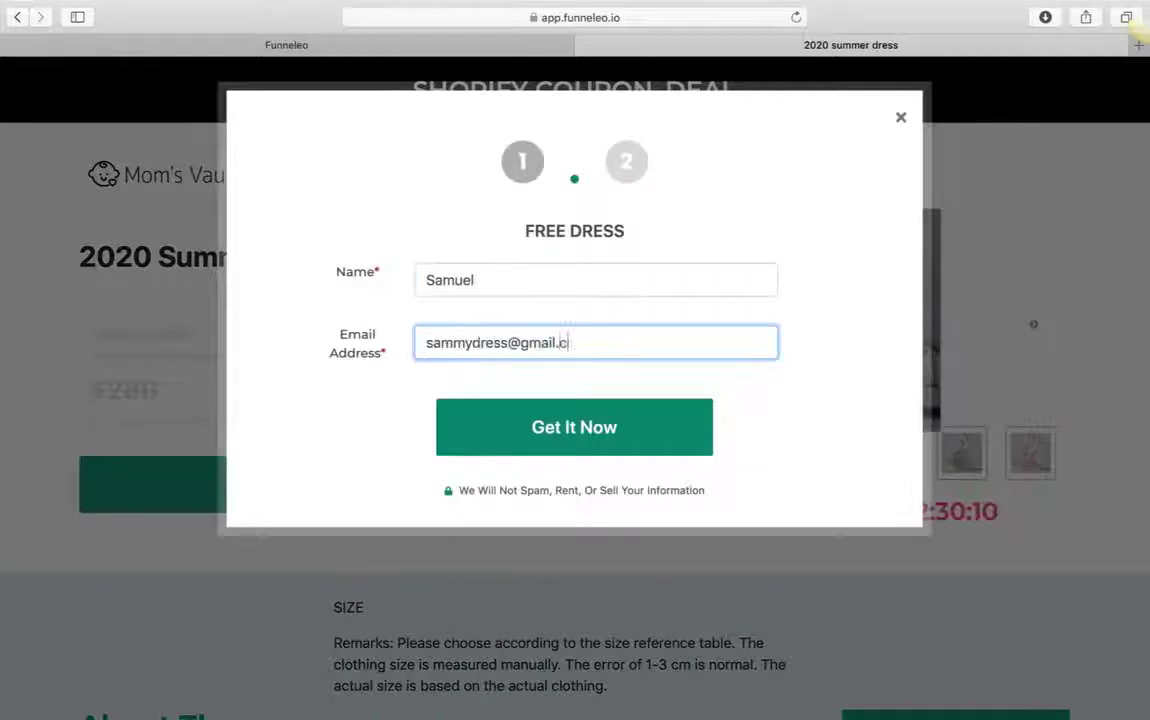
pyautogui.click(444, 424)
pyautogui.click(578, 476)
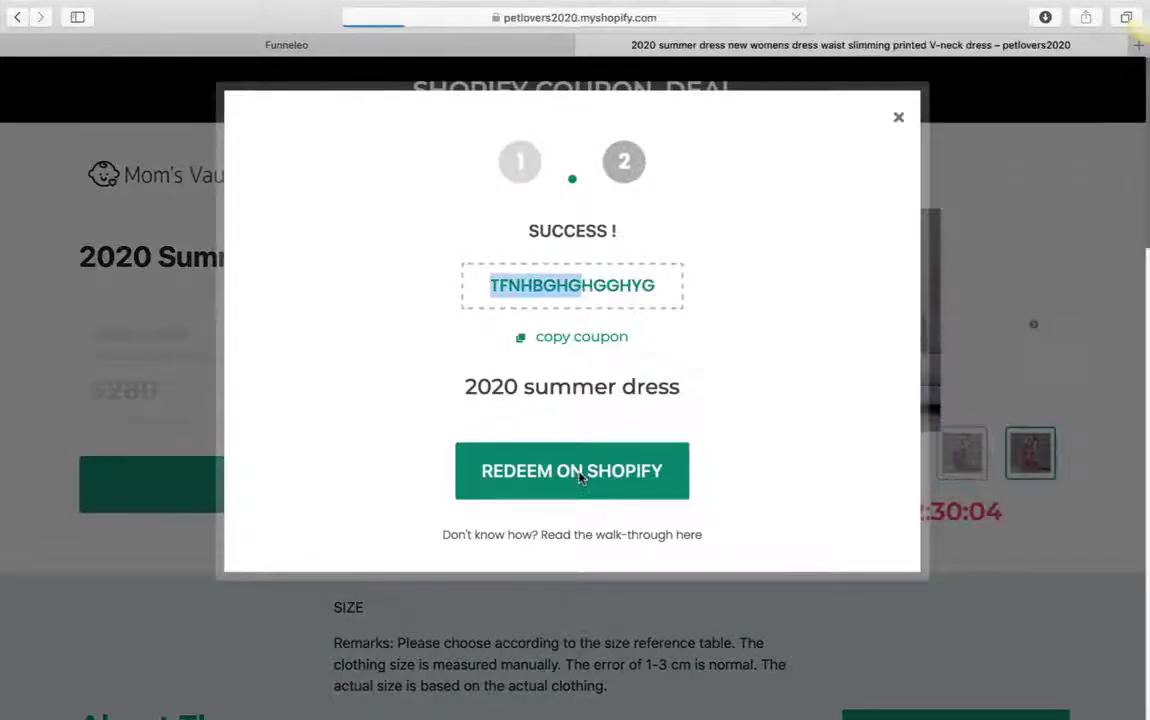
# - Submit a test signup for the Ring for Friend 50% off coupon and continue to Etsy
pyautogui.hotkey('ctrl', 'shift', 'Tab')
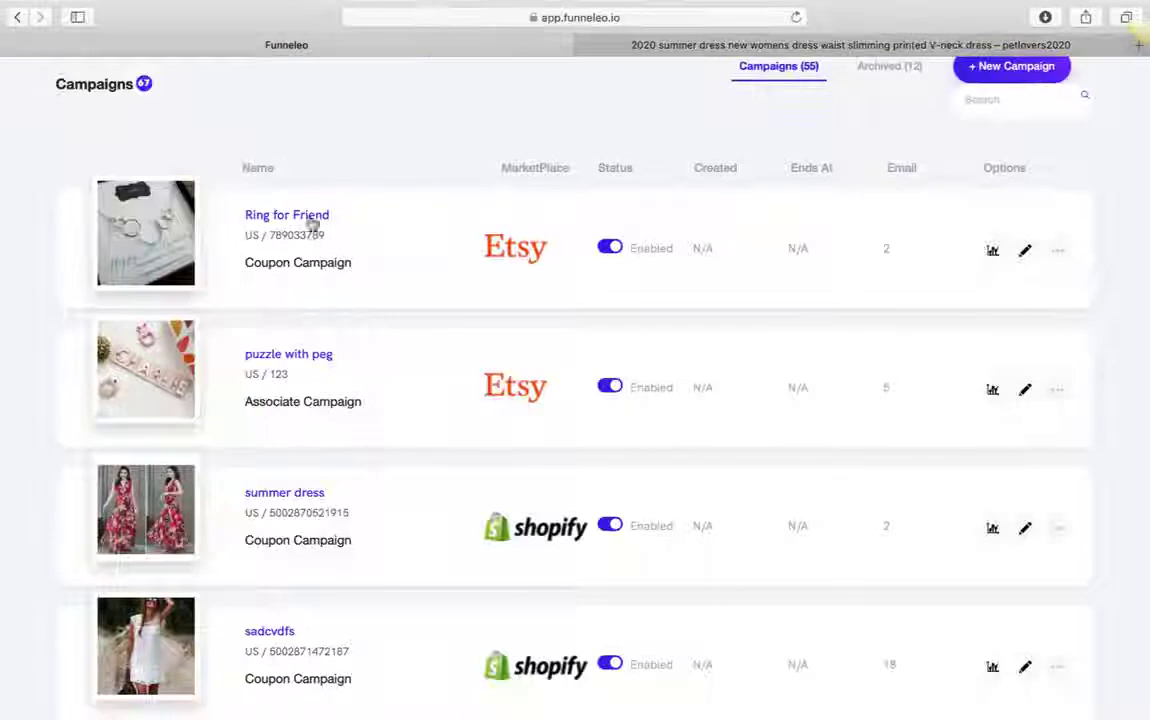
pyautogui.click(316, 217)
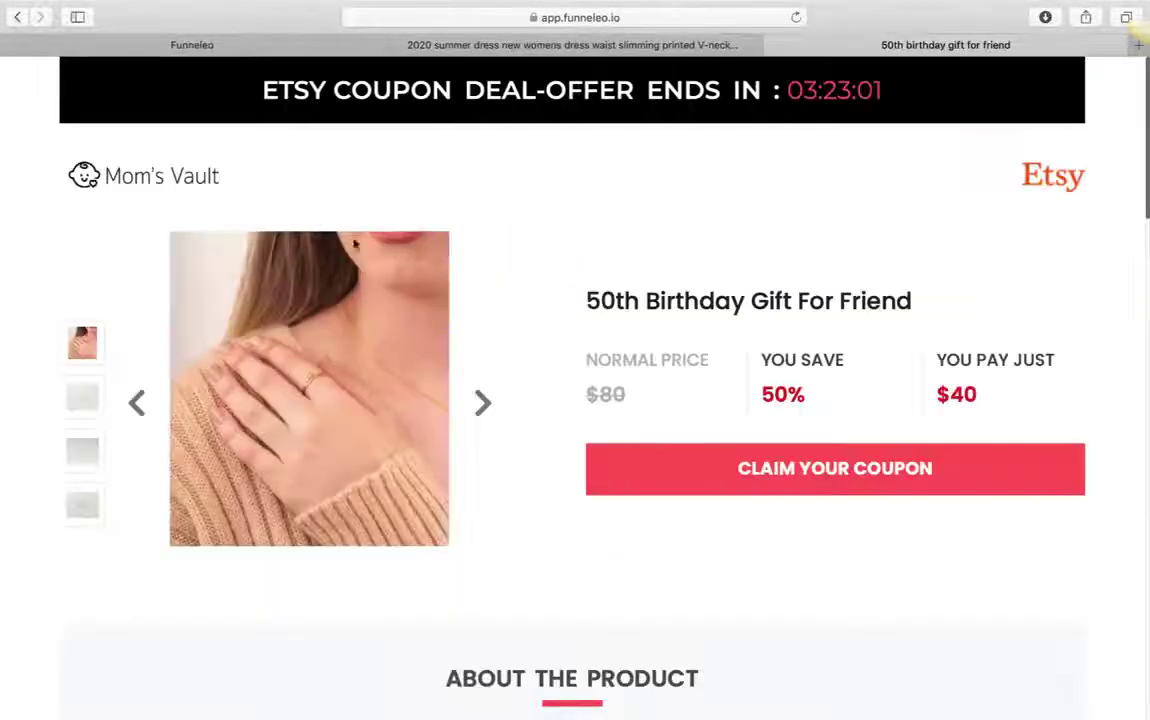
pyautogui.scroll(-10, 554, 470)
pyautogui.scroll(10, 620, 480)
pyautogui.click(708, 486)
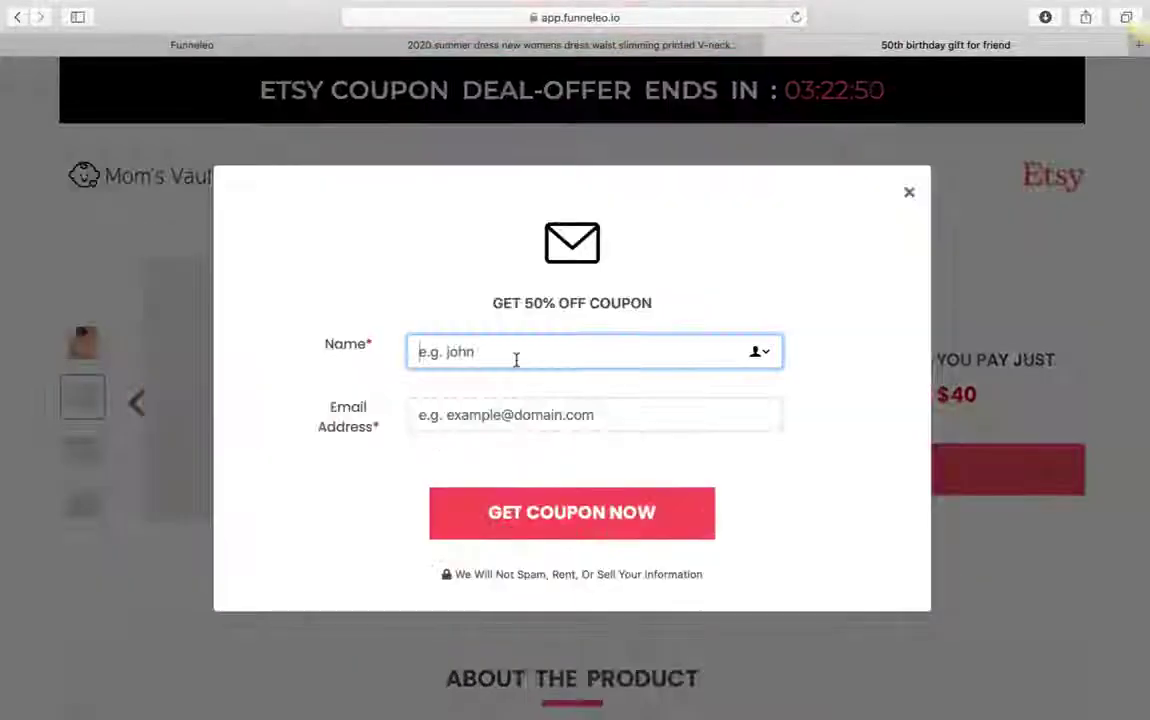
pyautogui.write('Cinthya')
pyautogui.press('Tab')
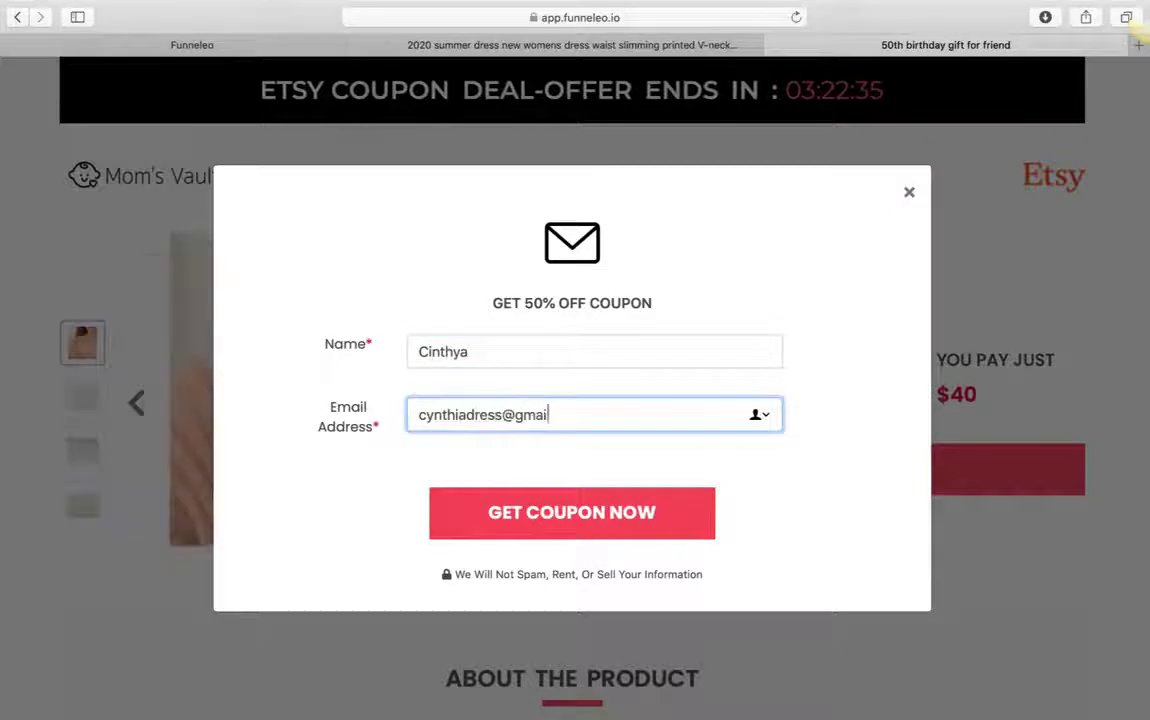
pyautogui.click(560, 511)
pyautogui.click(543, 555)
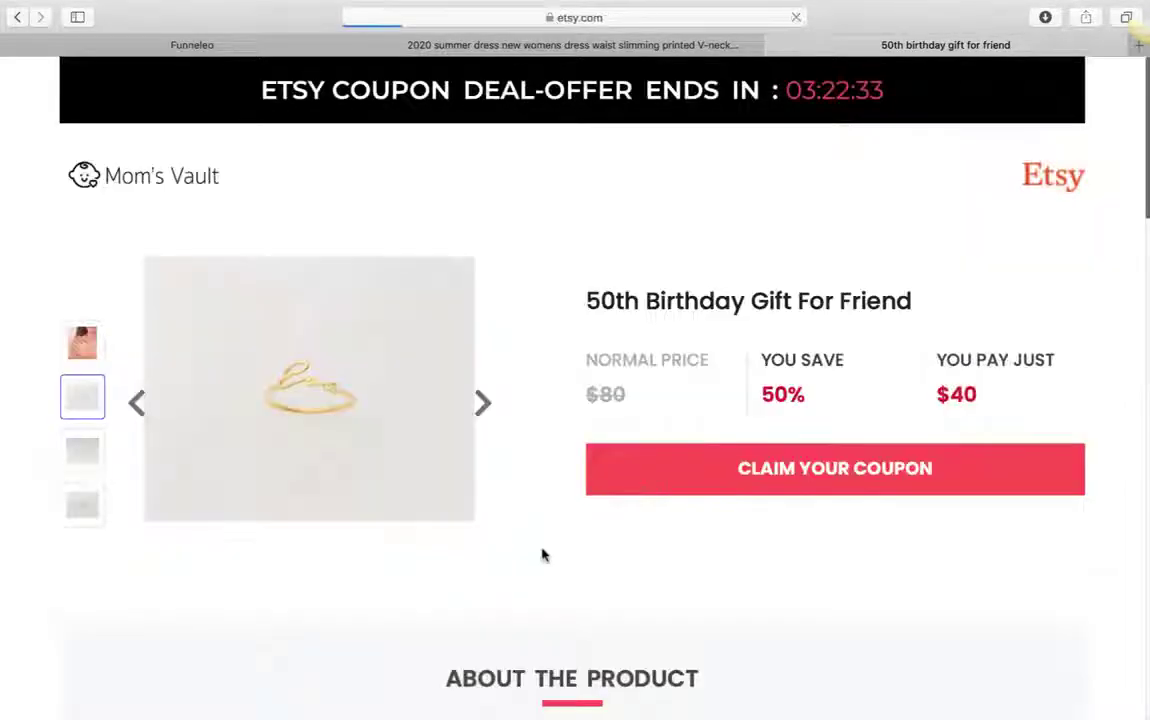
pyautogui.scroll(-15, 543, 555)
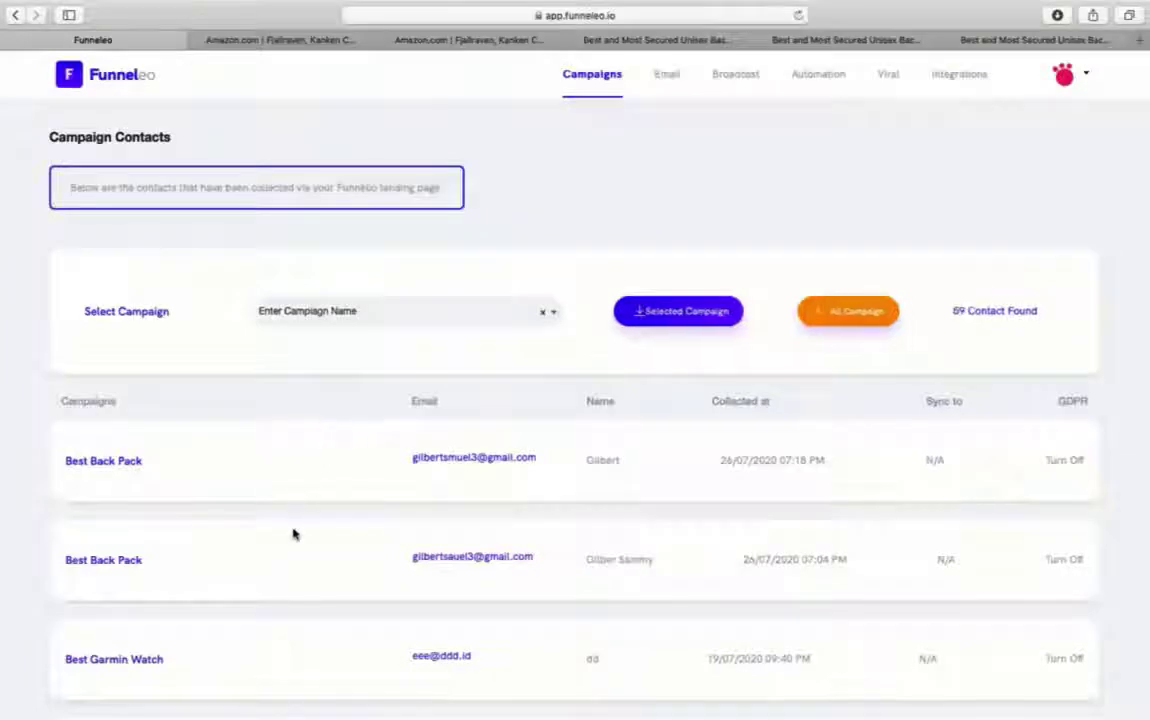
# - Filter Campaign Contacts to Best Back Pack by searching 'back', then download its 2 contacts
pyautogui.scroll(-3, 326, 594)
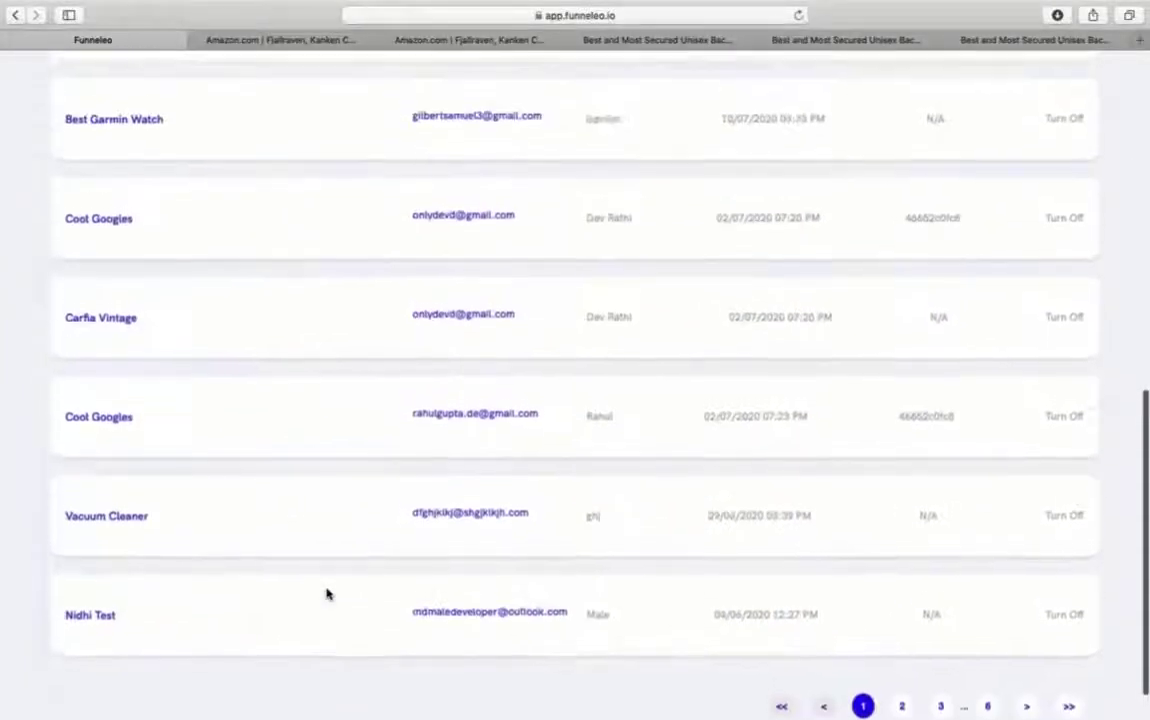
pyautogui.scroll(10, 326, 590)
pyautogui.click(435, 318)
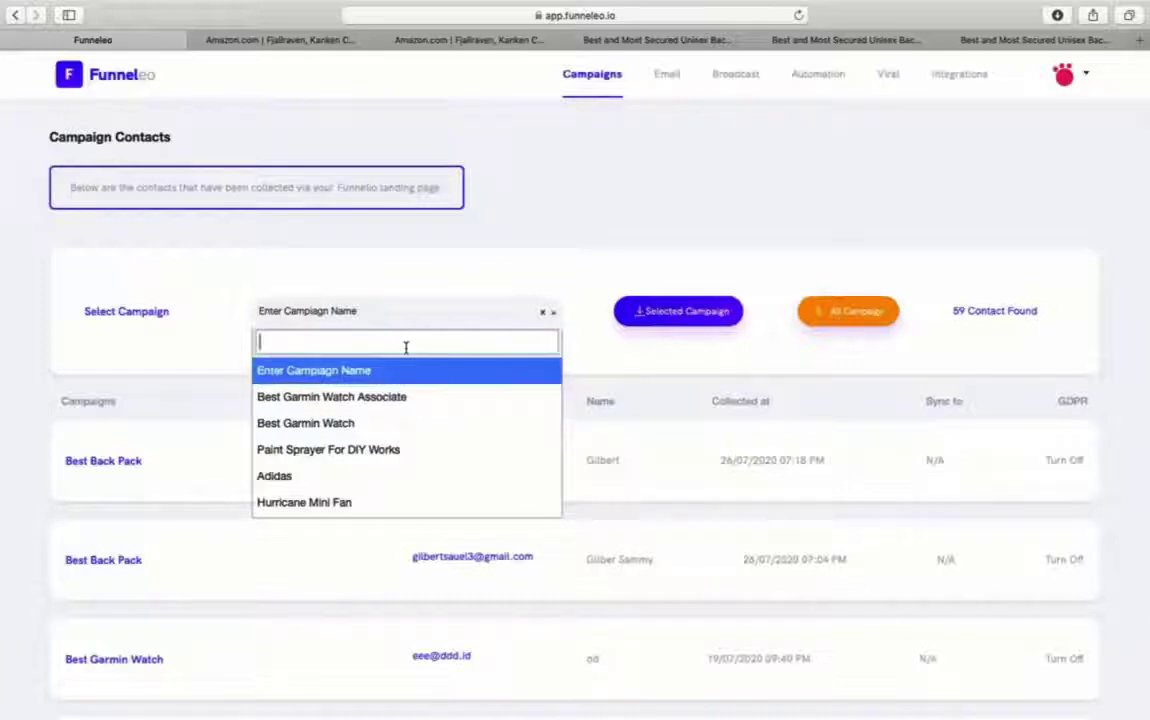
pyautogui.write('back')
pyautogui.click(391, 378)
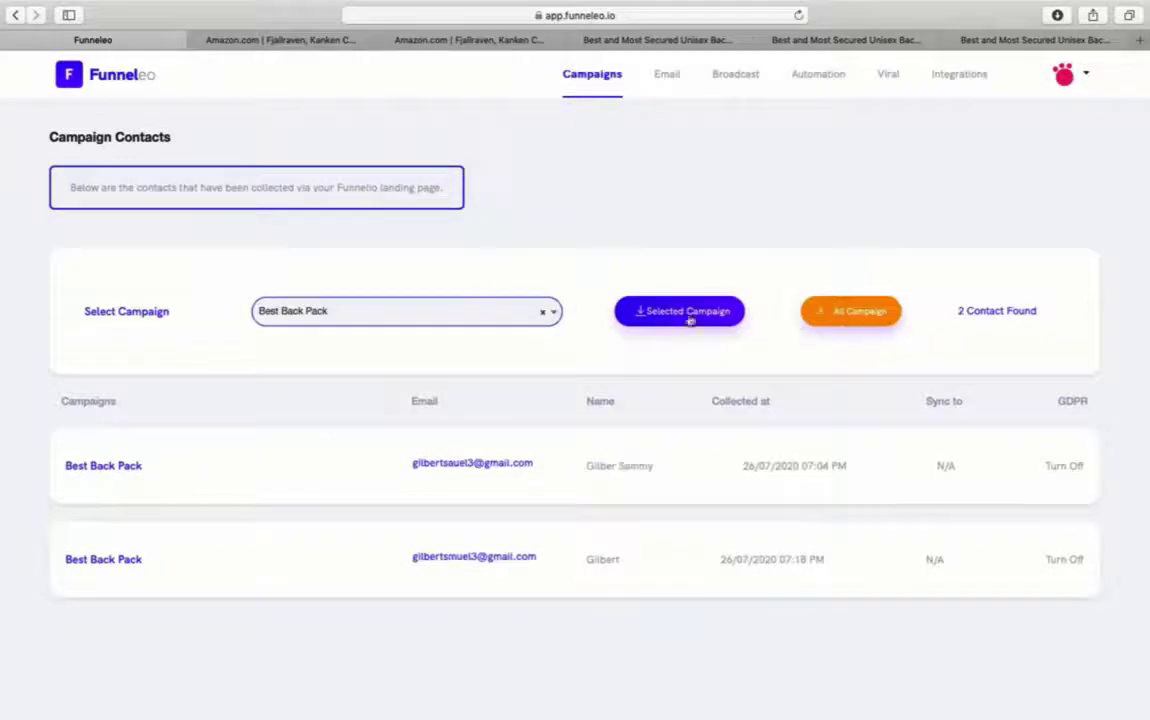
pyautogui.click(650, 315)
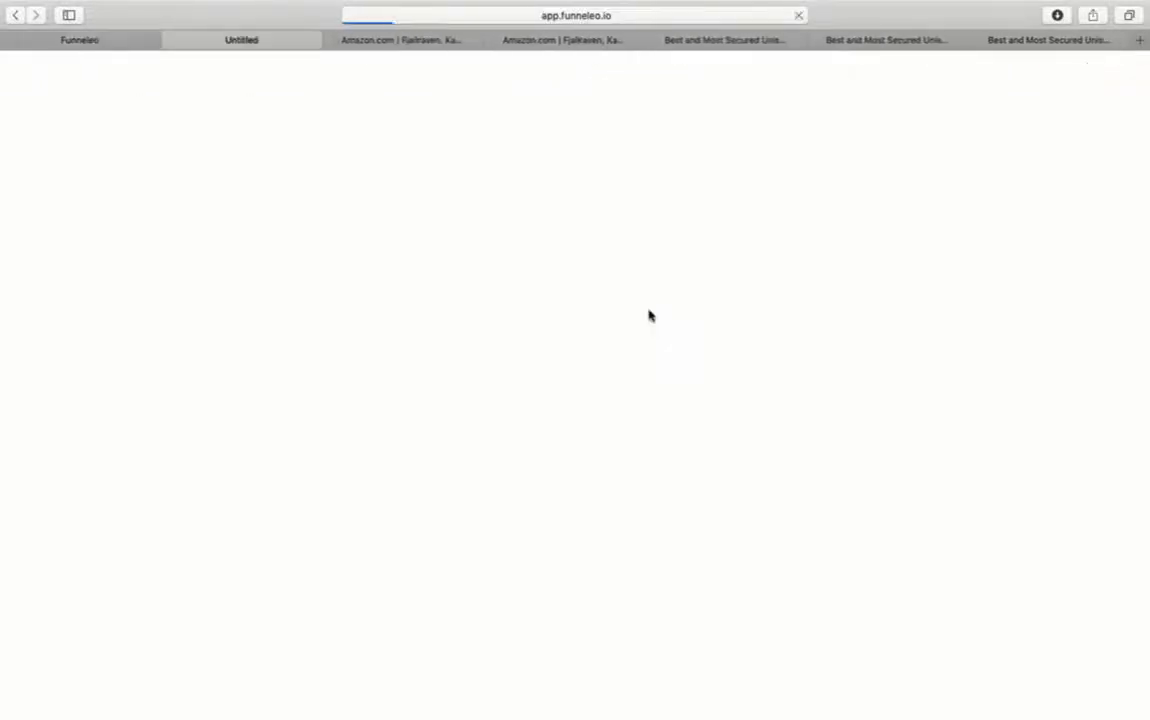